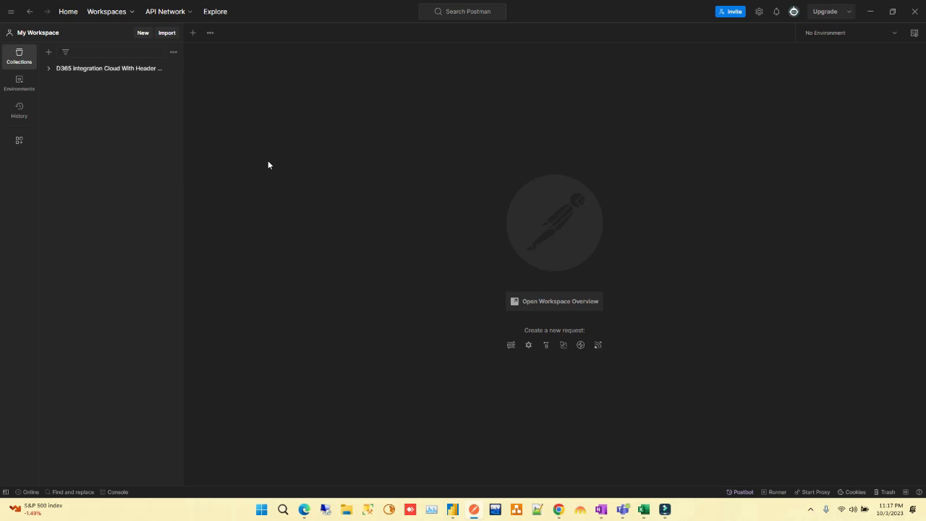
Create a blank collection named PostmanCRUD
{"action": "left_click", "coordinate": [48, 52]}
{"action": "left_click", "coordinate": [99, 75]}
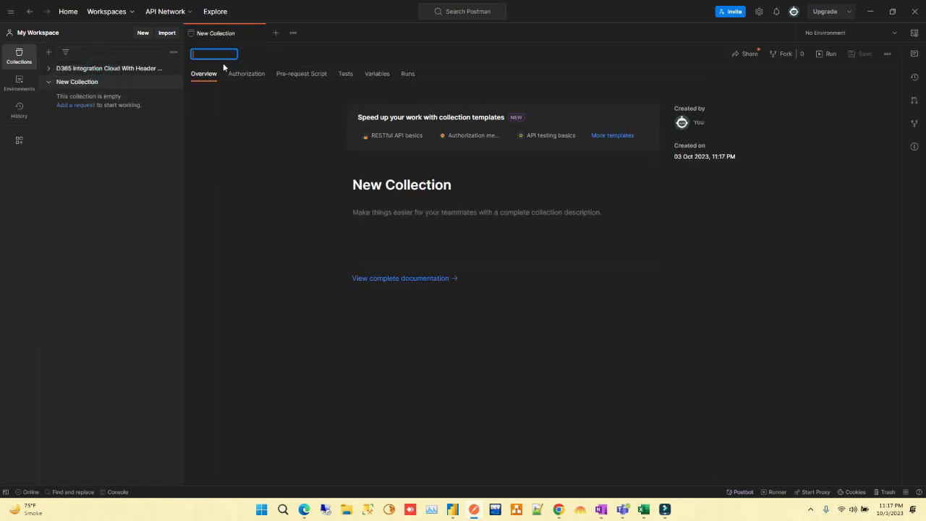
{"action": "type", "text": "PO"}
{"action": "key", "text": "Caps_Lock"}
{"action": "type", "text": "s"}
{"action": "key", "text": "BackSpace"}
{"action": "key", "text": "BackSpace"}
{"action": "key", "text": "BackSpace"}
{"action": "key", "text": "Caps_Lock"}
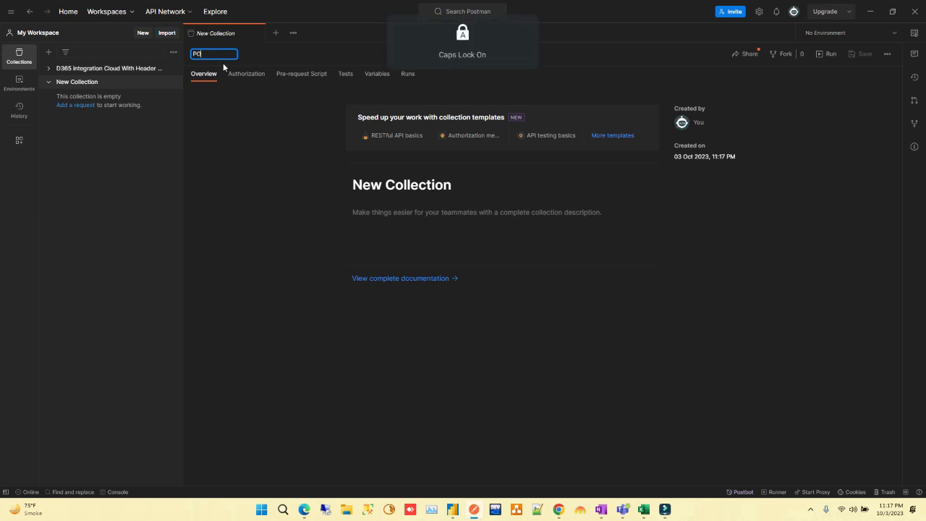
{"action": "key", "text": "Caps_Lock"}
{"action": "type", "text": "ostman"}
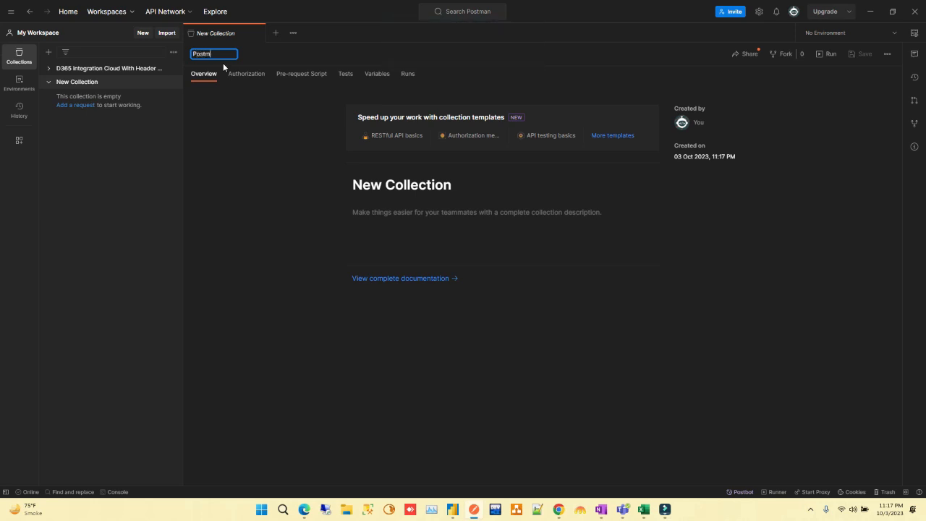
{"action": "key", "text": "Caps_Lock"}
{"action": "type", "text": "CRUD"}
{"action": "key", "text": "Return"}
Add a new request to the PostmanCRUD collection and look over its available HTTP methods
{"action": "left_click", "coordinate": [172, 82]}
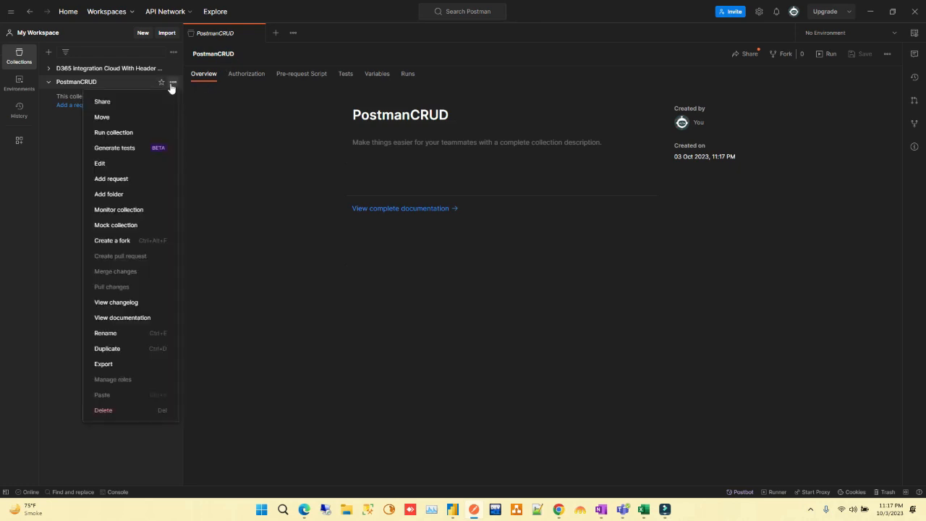
{"action": "left_click", "coordinate": [135, 180]}
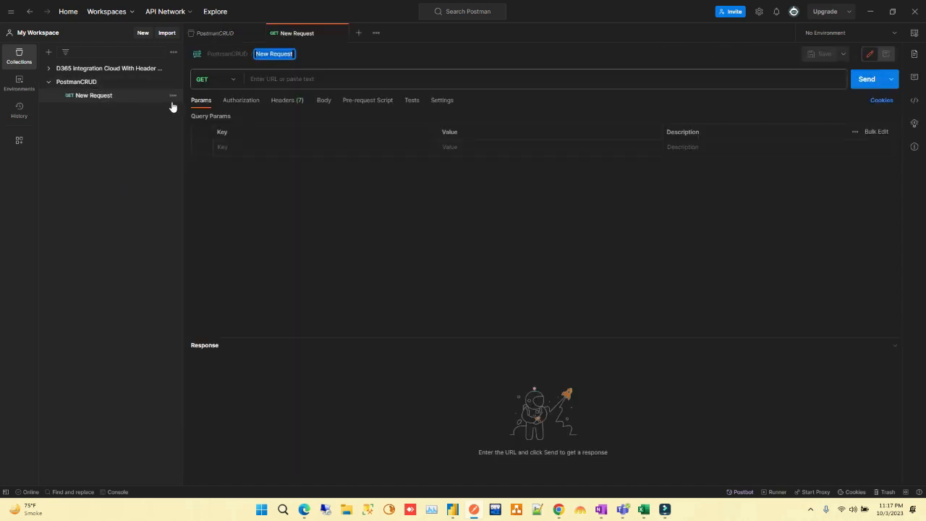
{"action": "left_click", "coordinate": [232, 85]}
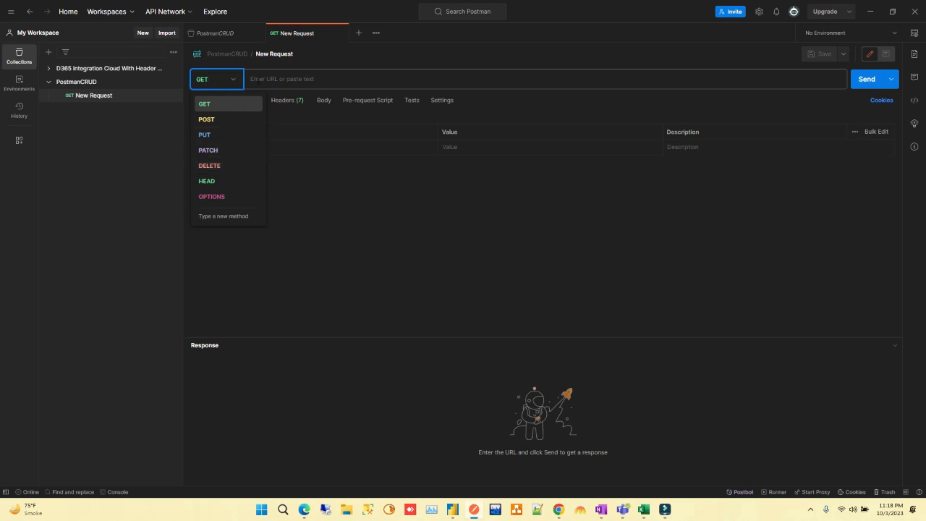
{"action": "left_click", "coordinate": [252, 79]}
{"action": "left_click", "coordinate": [253, 79]}
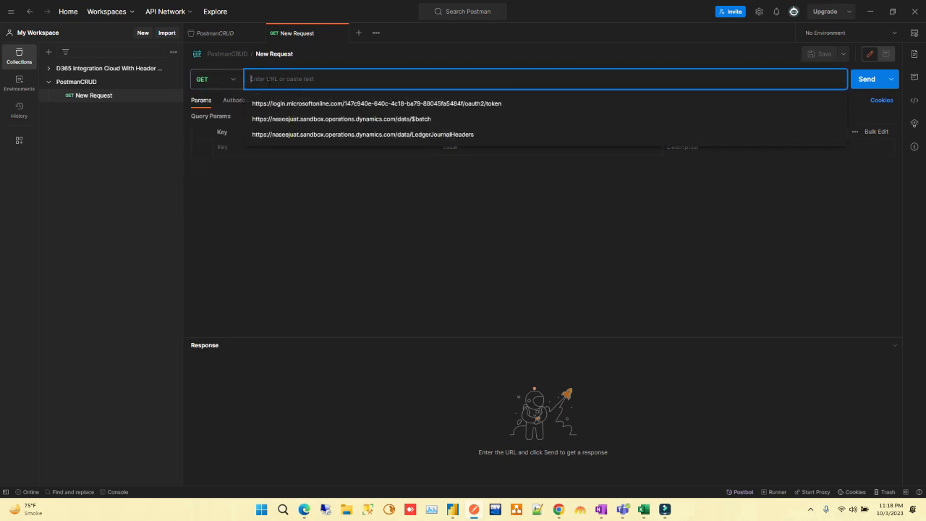
{"action": "left_click", "coordinate": [254, 194]}
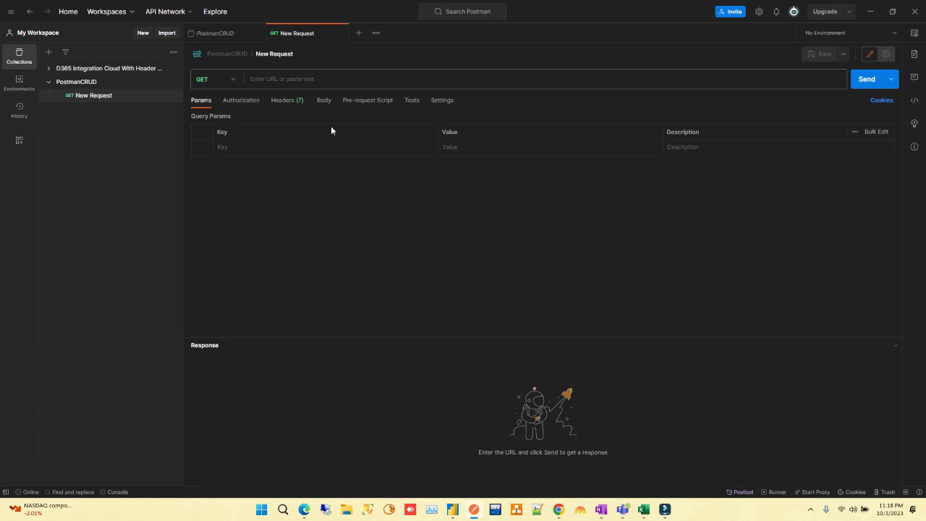
Set the GET request's URL to the placeholder URL/data/entityname
{"action": "left_click", "coordinate": [292, 81]}
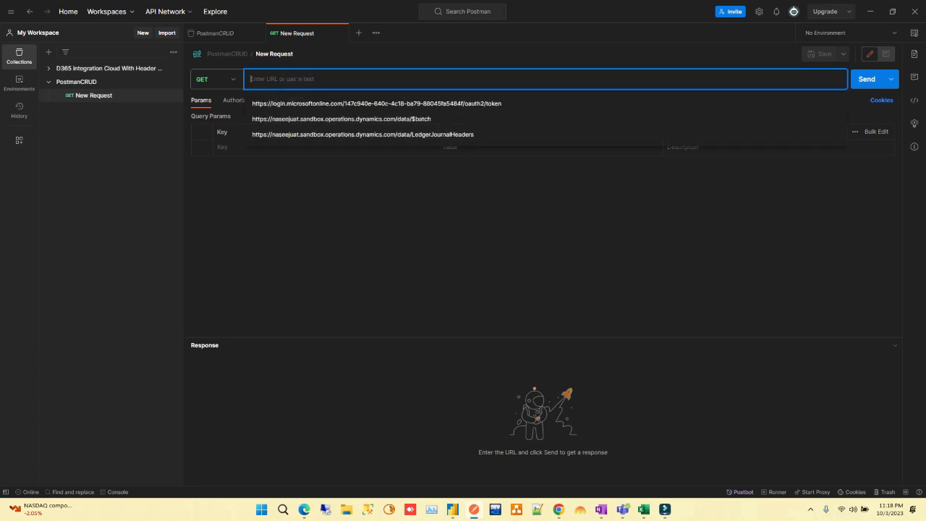
{"action": "type", "text": "URL"}
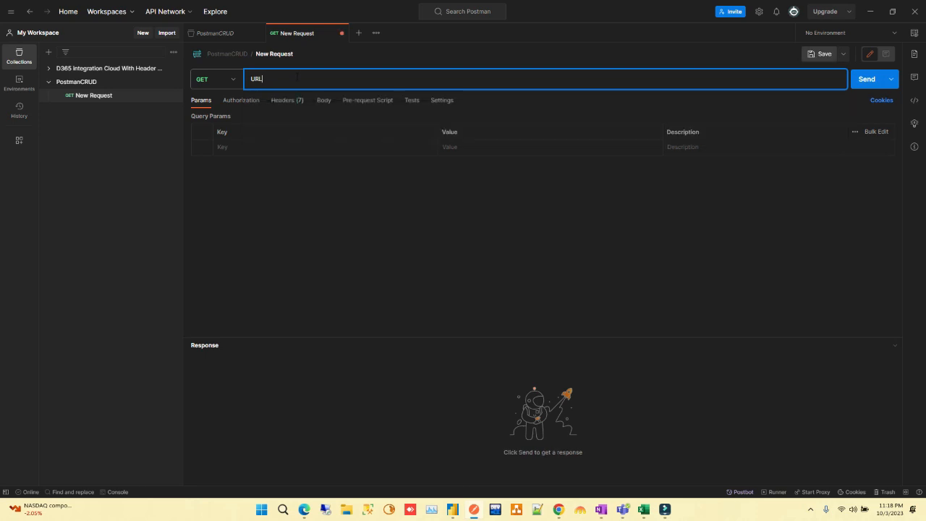
{"action": "type", "text": "/"}
{"action": "key", "text": "Caps_Lock"}
{"action": "type", "text": "data/entityname"}
Add a query parameter with key $filter and value fieldnaame eq 'value' to the GET request
{"action": "left_click", "coordinate": [205, 105]}
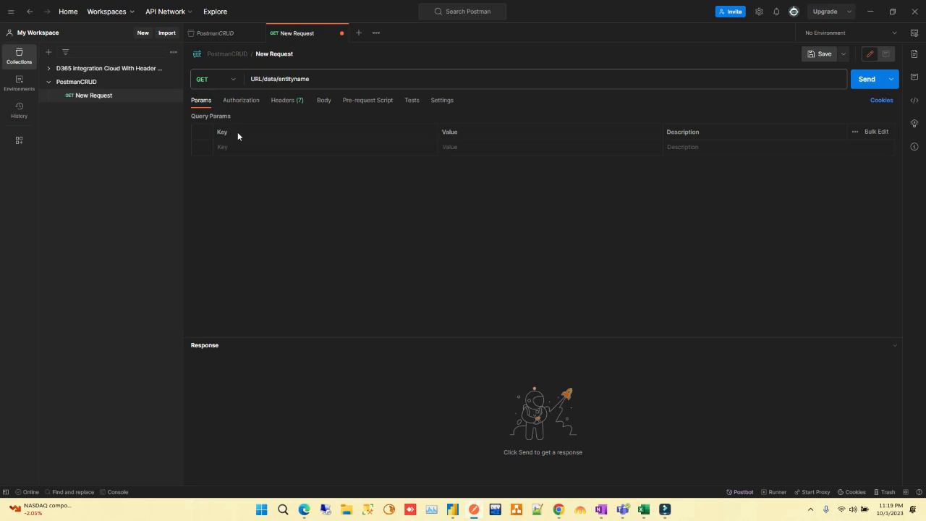
{"action": "left_click", "coordinate": [286, 138]}
{"action": "left_click", "coordinate": [229, 148]}
{"action": "type", "text": "$"}
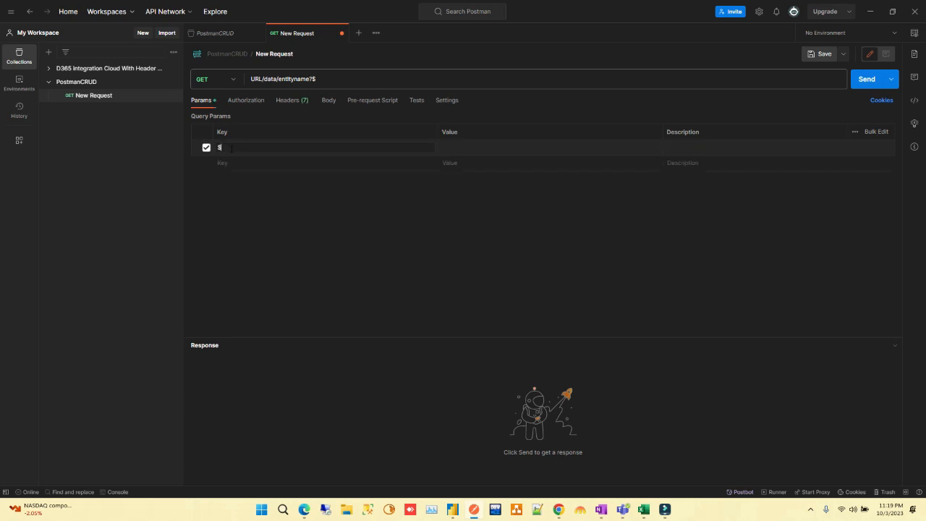
{"action": "type", "text": "fileer"}
{"action": "type", "text": "fieldnam"}
{"action": "key", "text": "BackSpace"}
{"action": "type", "text": "ame eq 'value"}
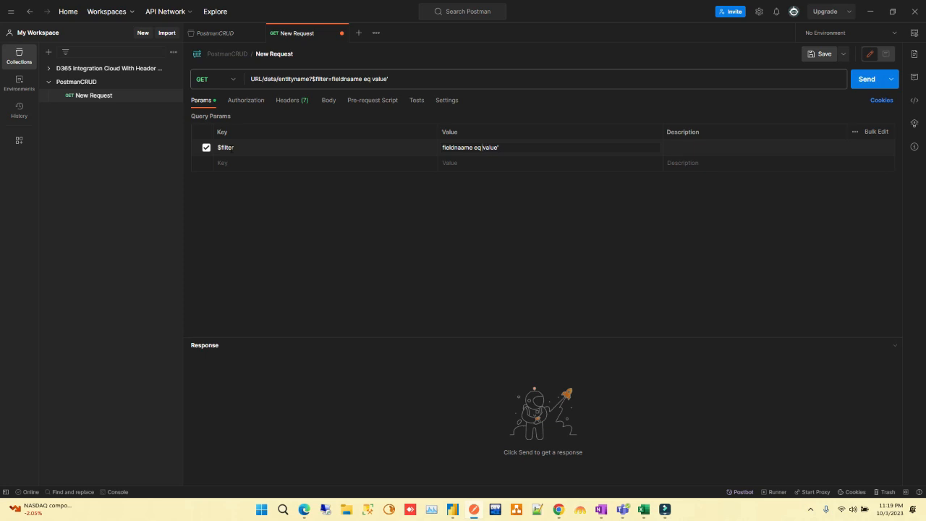
{"action": "type", "text": "'"}
Rename the GET request as getExercise
{"action": "left_click", "coordinate": [274, 54]}
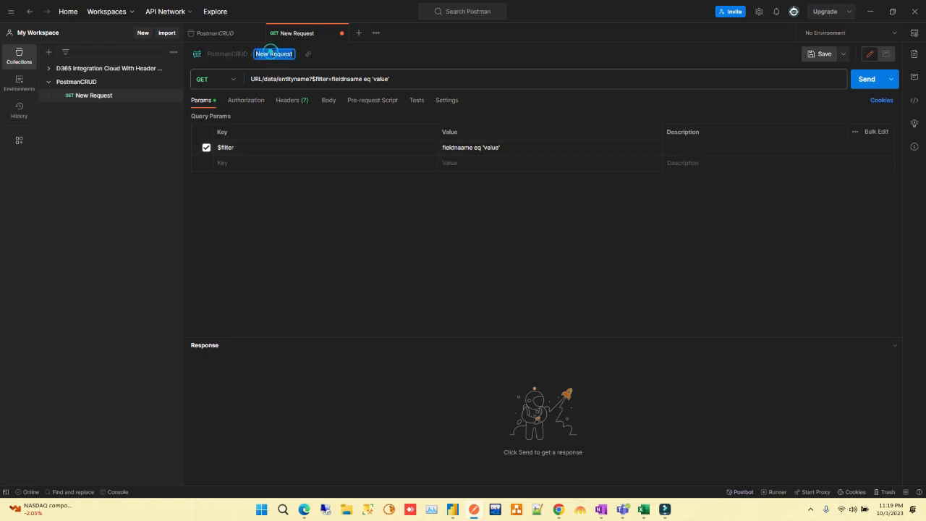
{"action": "key", "text": "BackSpace"}
{"action": "type", "text": "get"}
{"action": "key", "text": "Caps_Lock"}
{"action": "type", "text": "Exercise"}
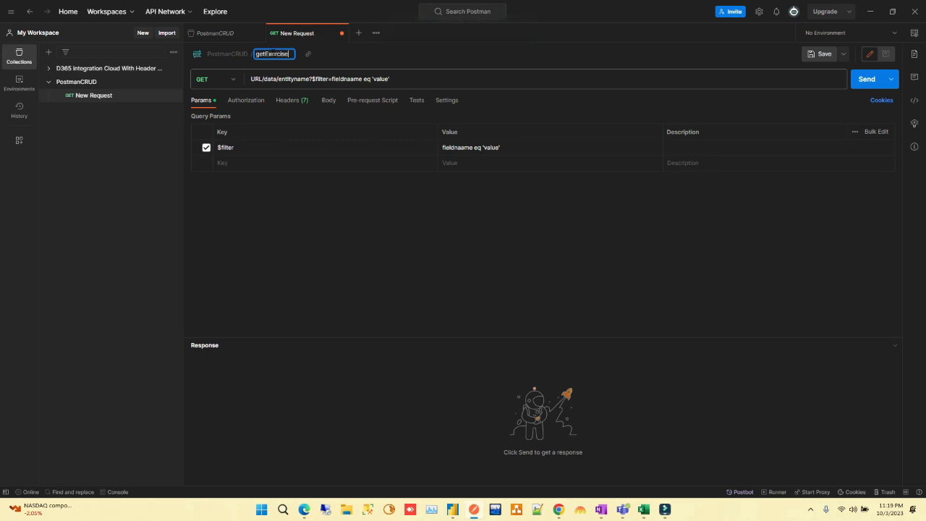
{"action": "key", "text": "Return"}
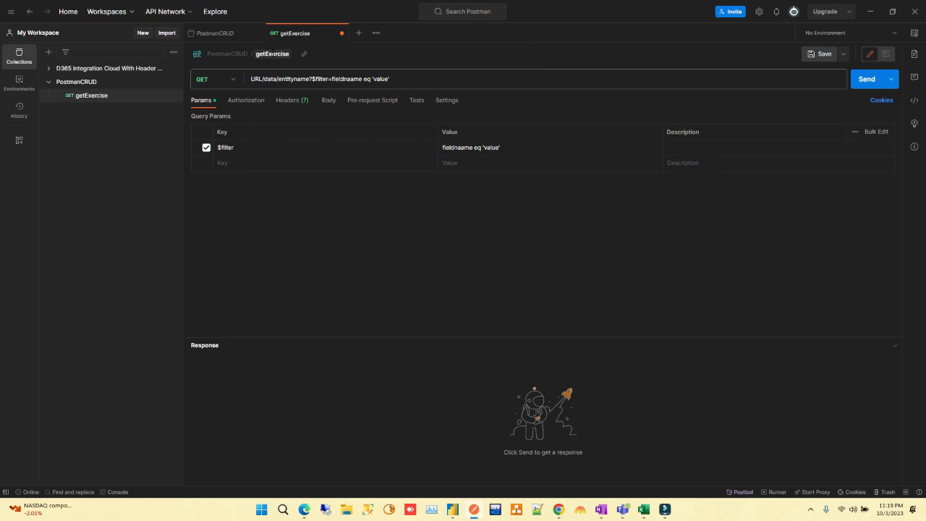
Add a second request named DeleteExercise to the PostmanCRUD collection
{"action": "left_click", "coordinate": [173, 82]}
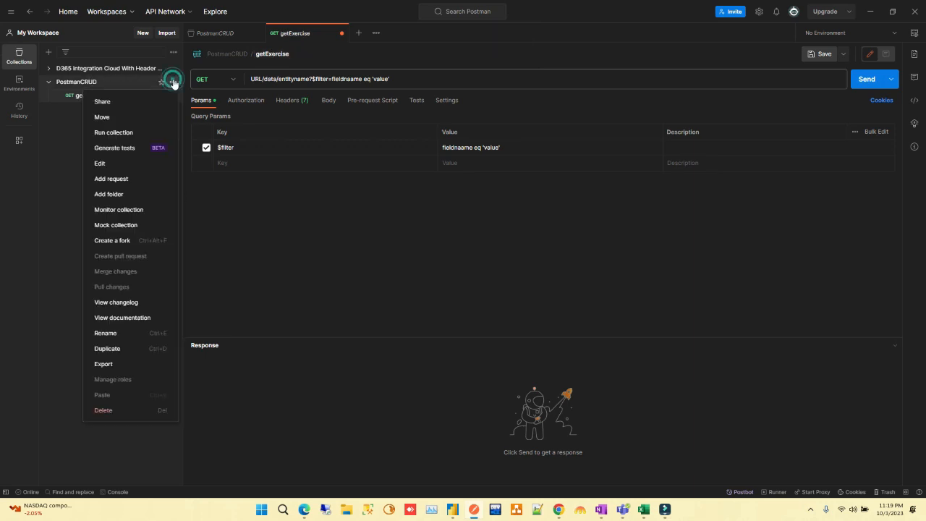
{"action": "left_click", "coordinate": [133, 179]}
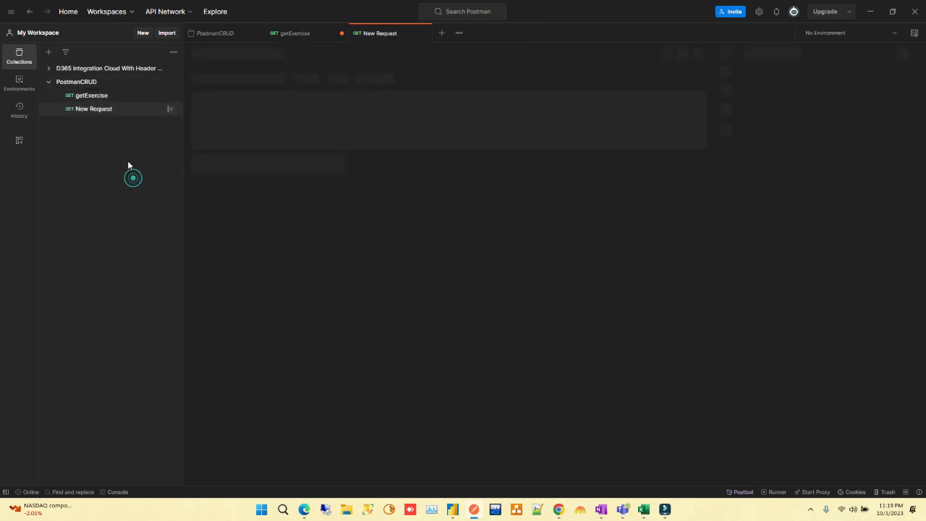
{"action": "key", "text": "BackSpace"}
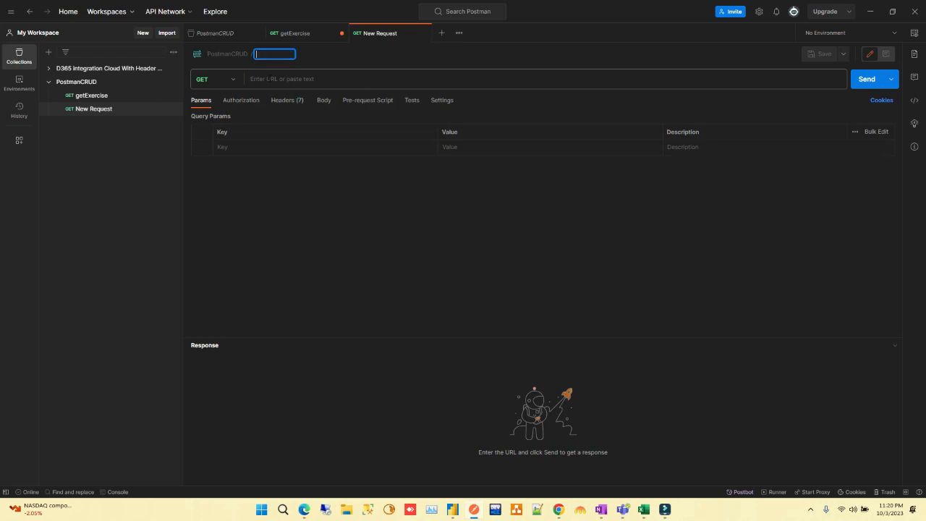
{"action": "key", "text": "Caps_Lock"}
{"action": "type", "text": "D"}
{"action": "key", "text": "Caps_Lock"}
{"action": "type", "text": "elet"}
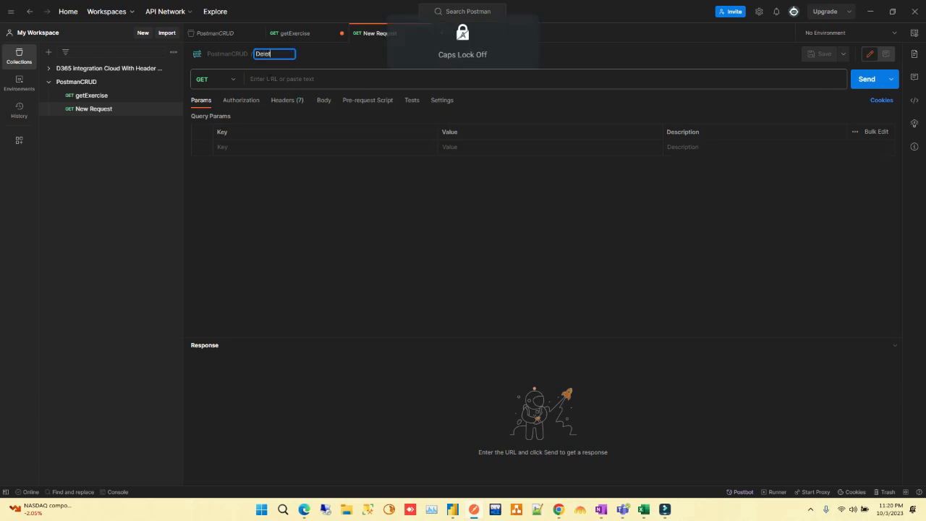
{"action": "type", "text": "eExercise"}
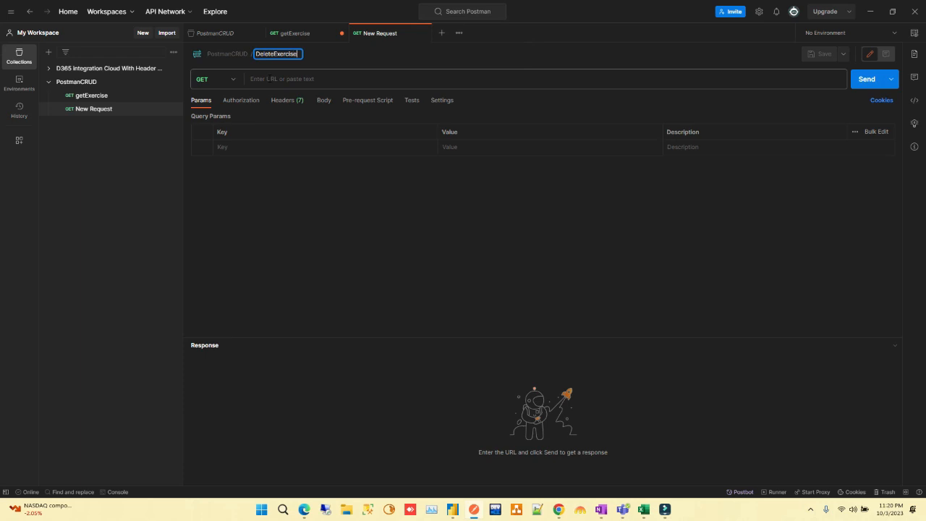
{"action": "key", "text": "Return"}
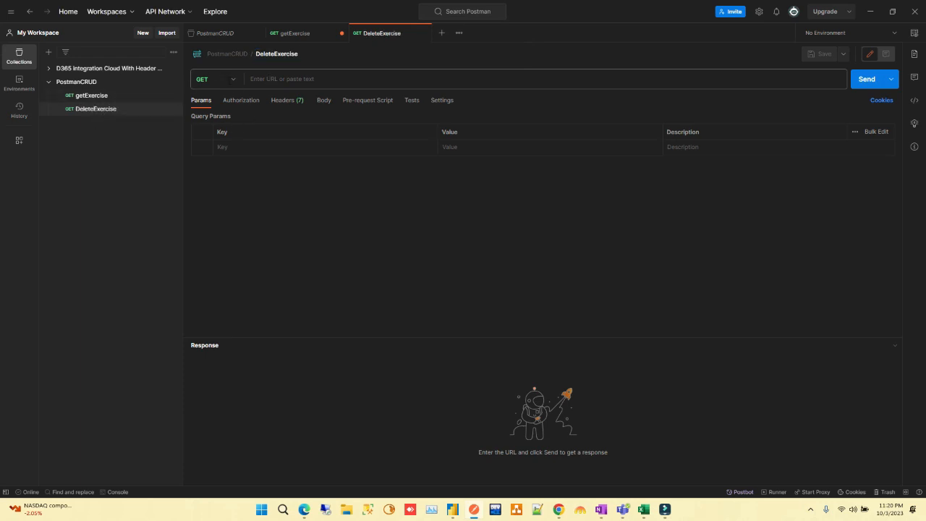
Set the DeleteExercise method to DELETE and enter url/data/entityname as its URL
{"action": "left_click", "coordinate": [230, 81]}
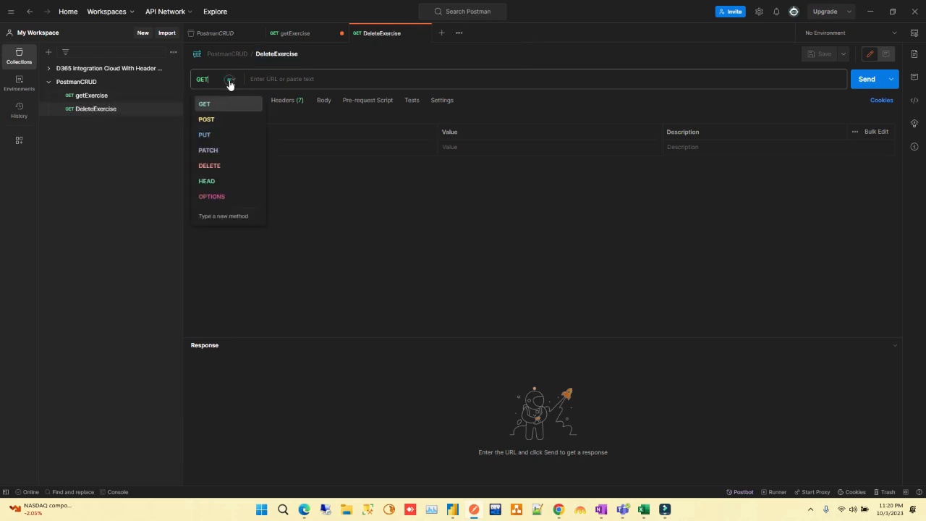
{"action": "left_click", "coordinate": [225, 165]}
{"action": "left_click", "coordinate": [281, 80]}
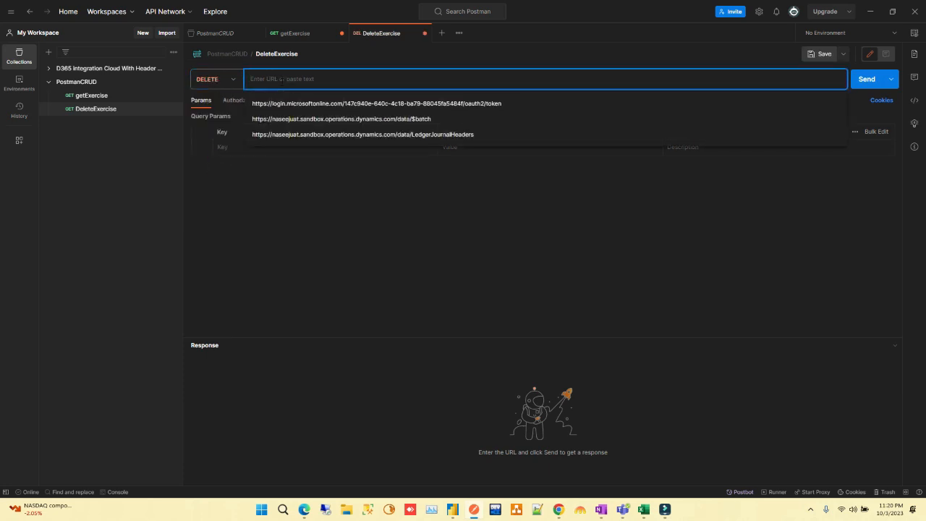
{"action": "type", "text": "url"}
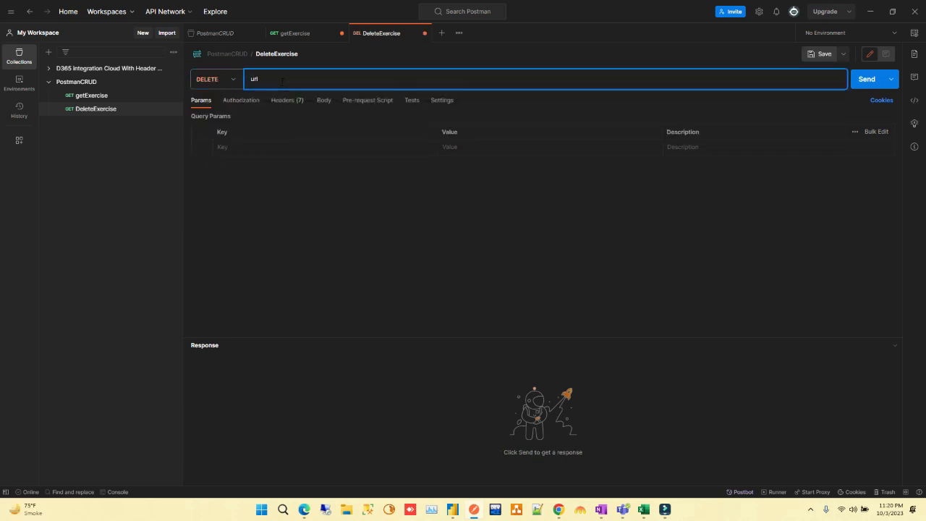
{"action": "type", "text": "/data"}
{"action": "type", "text": "ityname"}
Append parenthesised key fields to the DELETE URL: fieldname = 'value' , fieldname= ''
{"action": "type", "text": "field"}
{"action": "type", "text": "name"}
{"action": "type", "text": " ="}
{"action": "type", "text": " \""}
{"action": "type", "text": "value"}
{"action": "type", "text": " , f"}
{"action": "type", "text": "i"}
{"action": "type", "text": "eldname"}
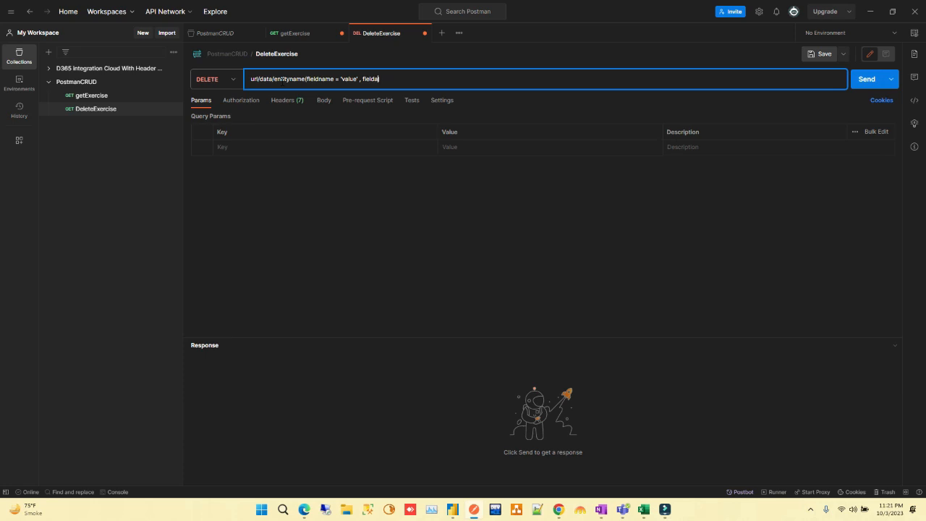
{"action": "type", "text": "= '"}
{"action": "type", "text": "'"}
{"action": "type", "text": ", data"}
{"action": "type", "text": "area"}
{"action": "type", "text": "id"}
{"action": "type", "text": " = ''"}
{"action": "type", "text": "value"}
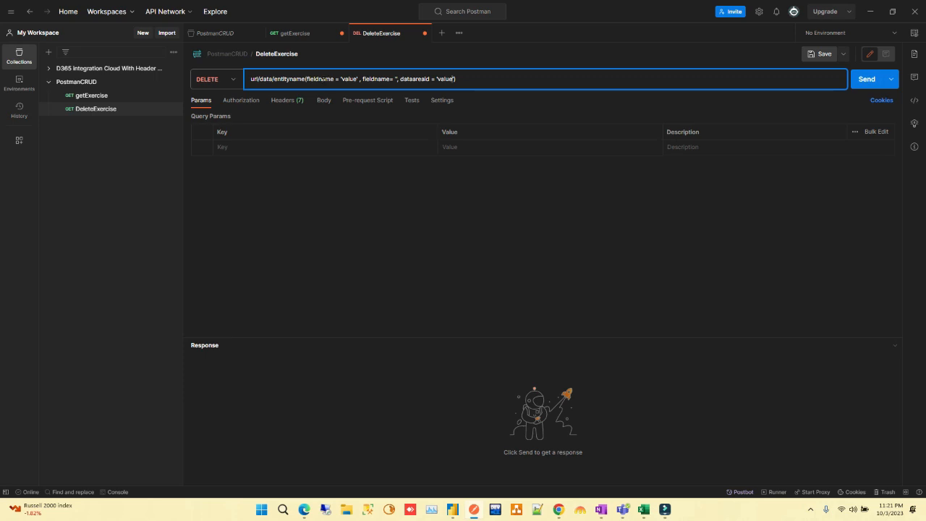
Review the key fields in the DELETE URL and save the DeleteExercise request
{"action": "left_click", "coordinate": [324, 81]}
{"action": "left_click", "coordinate": [328, 78]}
{"action": "left_click_drag", "start_coordinate": [399, 79], "coordinate": [453, 78]}
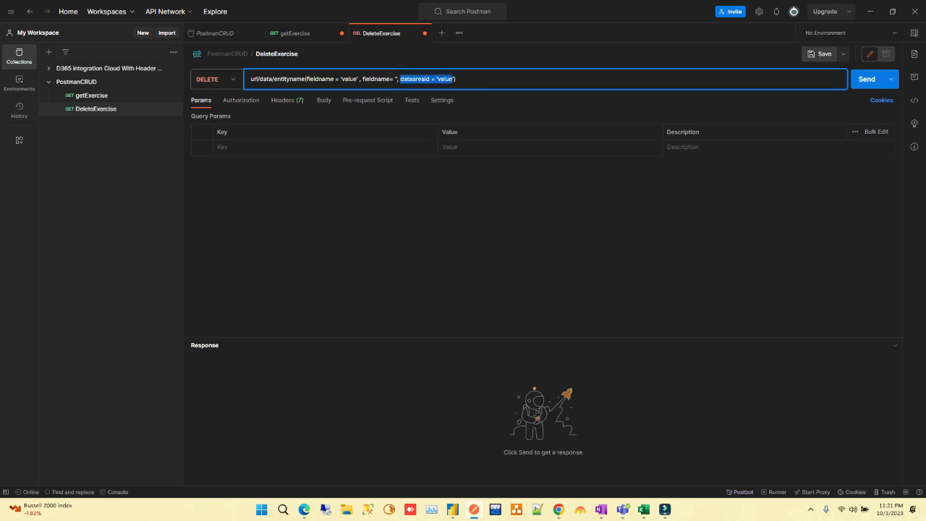
{"action": "left_click", "coordinate": [461, 79]}
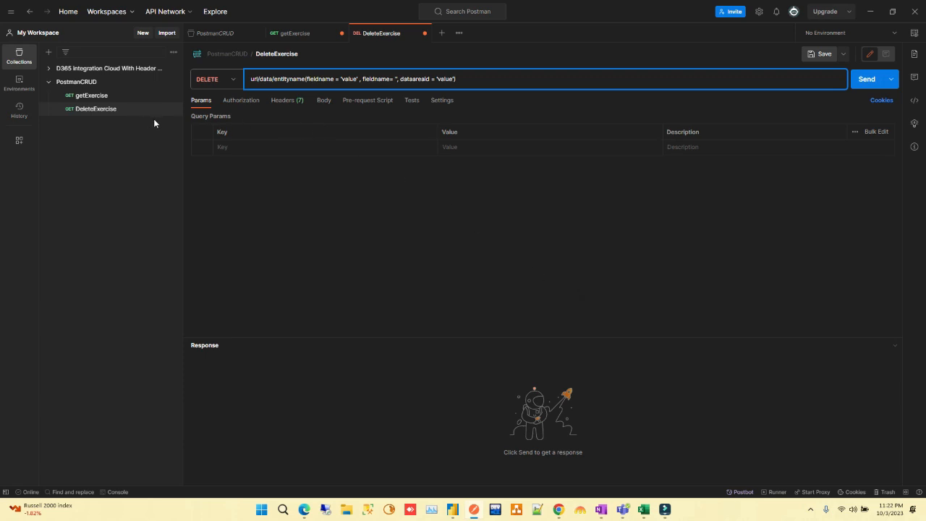
{"action": "key", "text": "ctrl+s"}
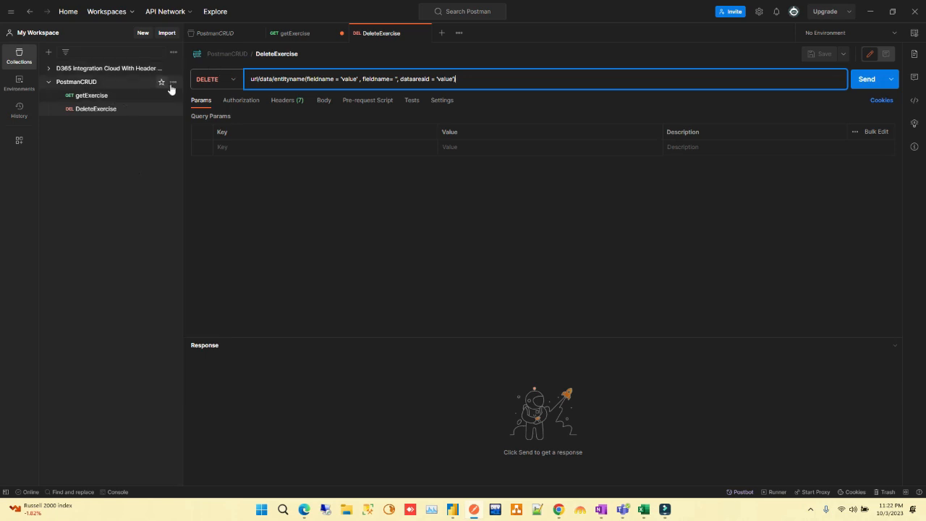
Add a third request named PostExercise to the PostmanCRUD collection
{"action": "left_click", "coordinate": [173, 81]}
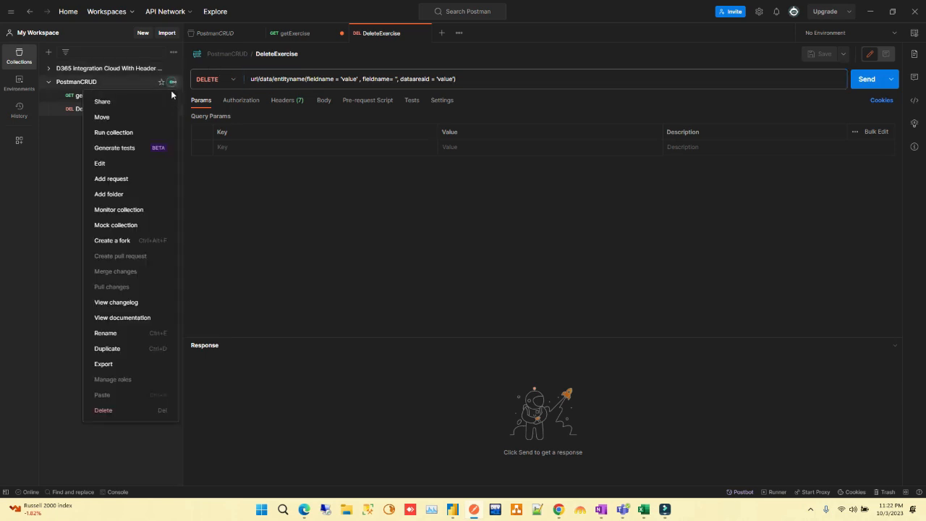
{"action": "left_click", "coordinate": [131, 179]}
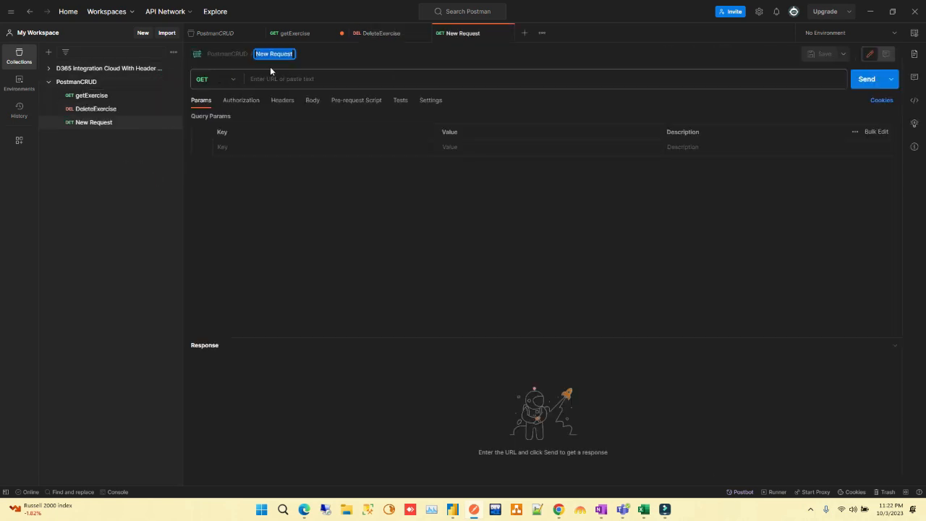
{"action": "key", "text": "BackSpace"}
{"action": "key", "text": "Caps_Lock"}
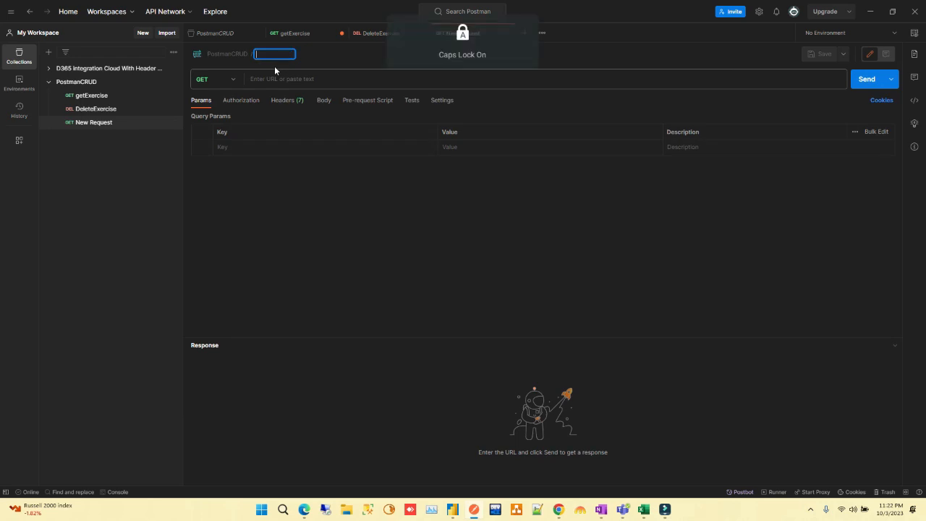
{"action": "type", "text": "P"}
{"action": "key", "text": "Caps_Lock"}
{"action": "type", "text": "ost"}
{"action": "key", "text": "Caps_Lock"}
{"action": "type", "text": "E"}
{"action": "key", "text": "Caps_Lock"}
{"action": "type", "text": "xercise"}
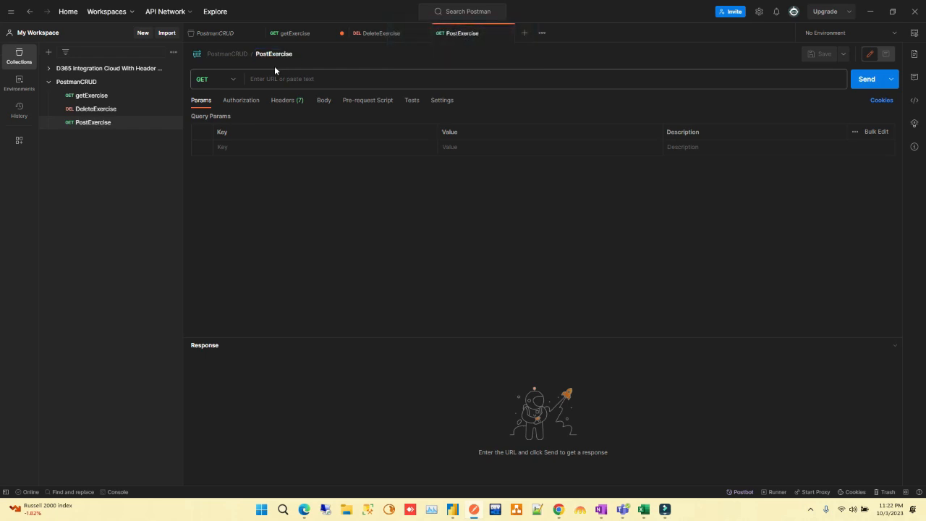
Set the PostExercise request to the POST method with the URL url/data/entityname
{"action": "left_click", "coordinate": [225, 78]}
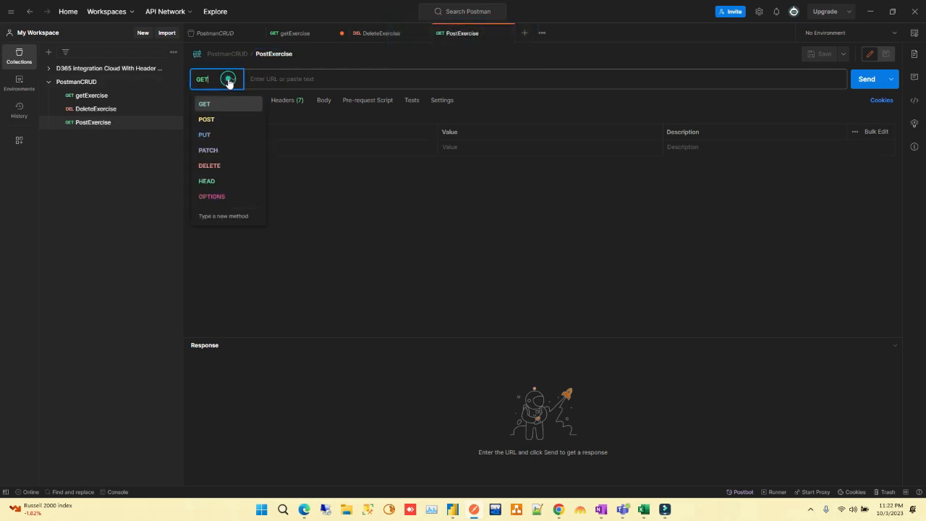
{"action": "left_click", "coordinate": [220, 118]}
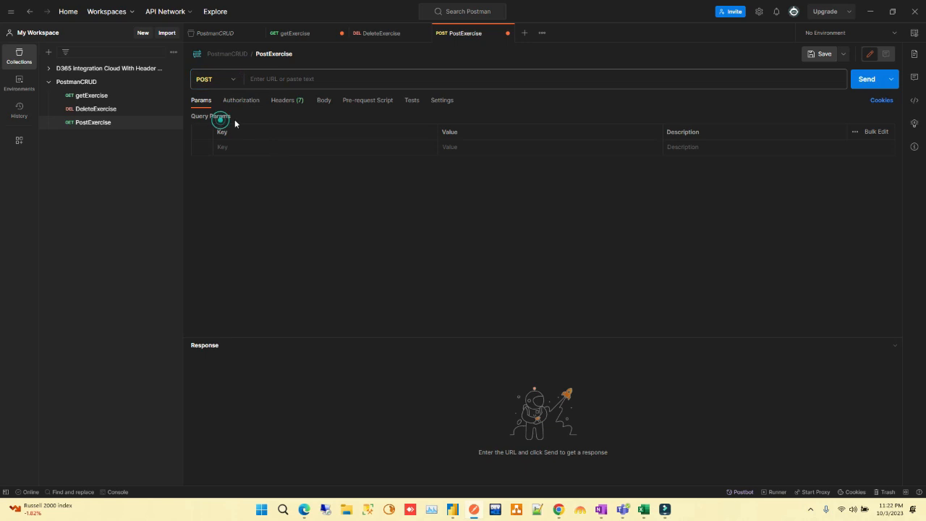
{"action": "left_click", "coordinate": [267, 76]}
{"action": "type", "text": "url"}
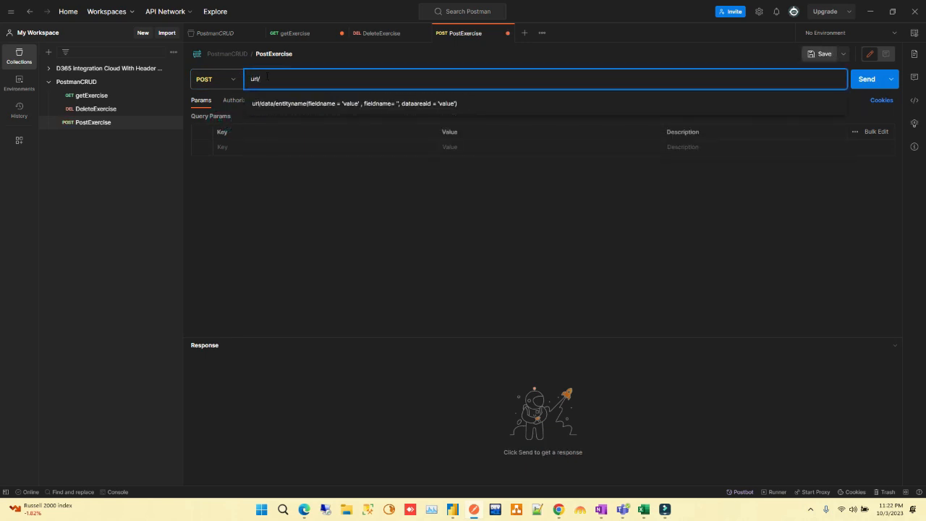
{"action": "type", "text": "/data/entityname"}
{"action": "left_click", "coordinate": [293, 183]}
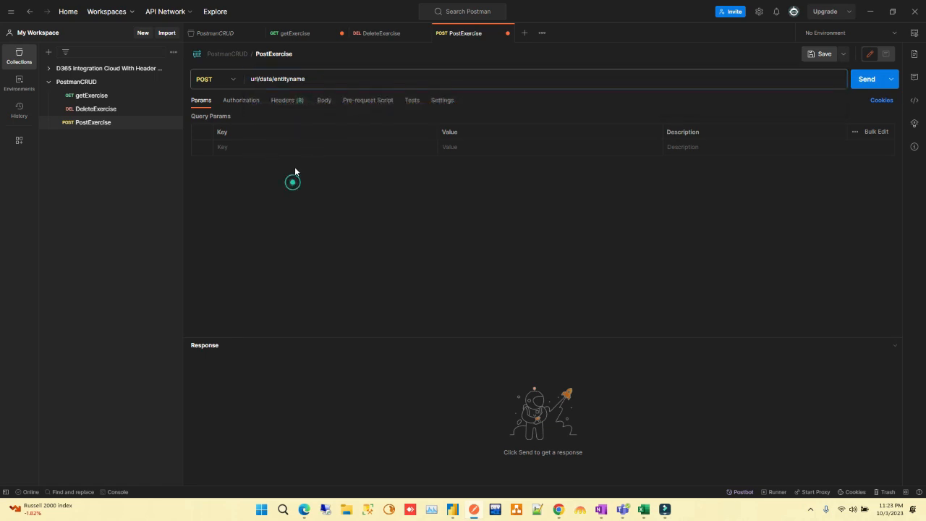
Give the PostExercise request a raw body in JSON format containing an empty pair of curly braces
{"action": "left_click", "coordinate": [325, 101]}
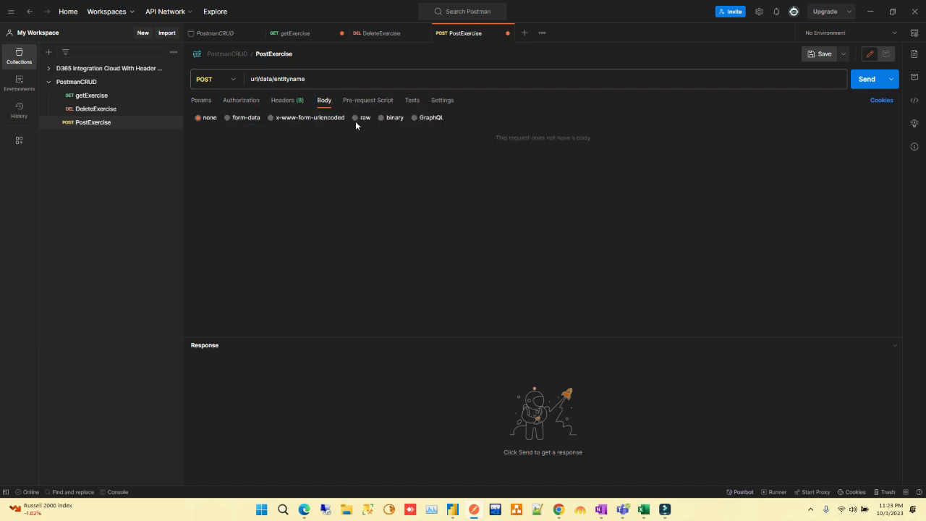
{"action": "left_click", "coordinate": [356, 119]}
{"action": "left_click", "coordinate": [271, 145]}
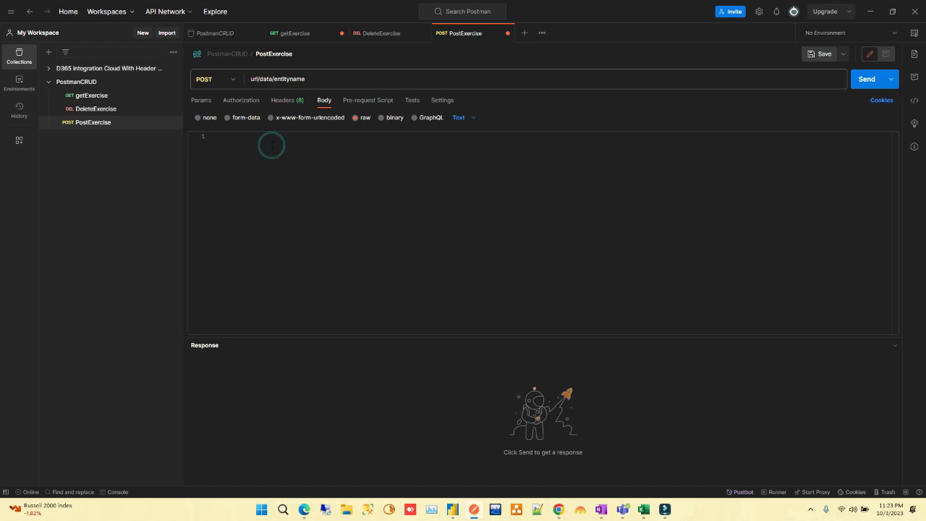
{"action": "type", "text": "{"}
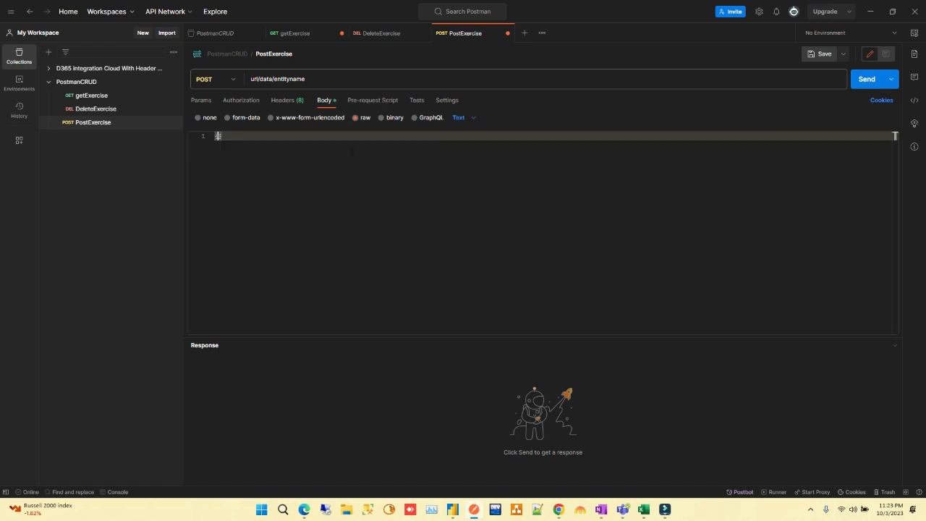
{"action": "key", "text": "Return"}
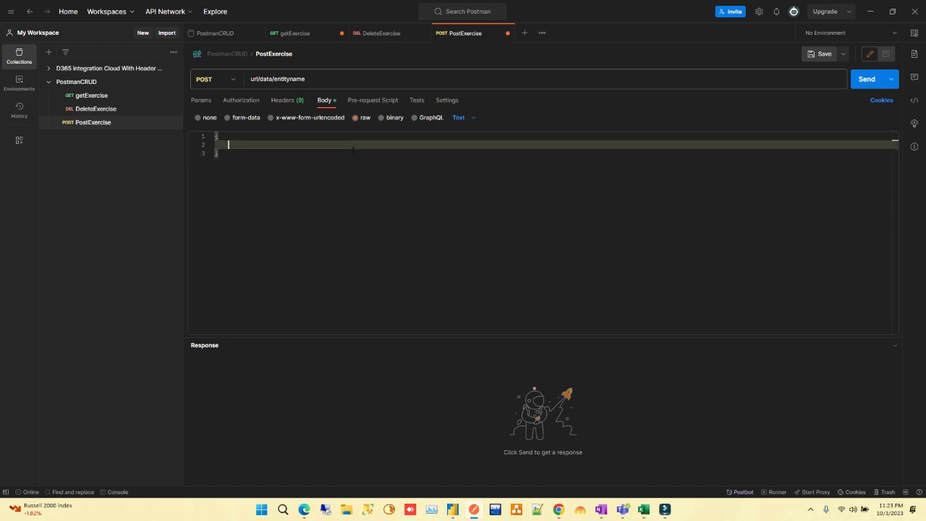
{"action": "left_click", "coordinate": [475, 126]}
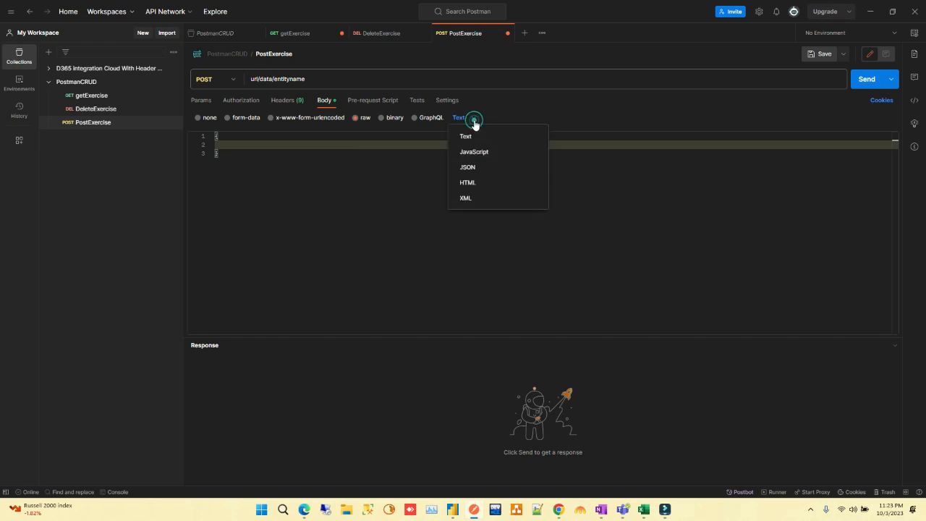
{"action": "left_click", "coordinate": [479, 160]}
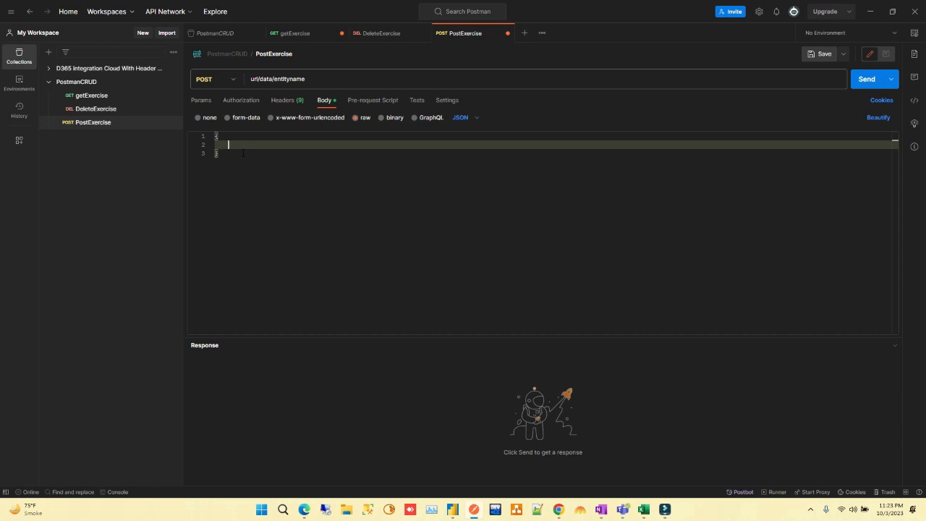
Add the first key-value line "field1":"value", inside the braces of the JSON body
{"action": "type", "text": "field"}
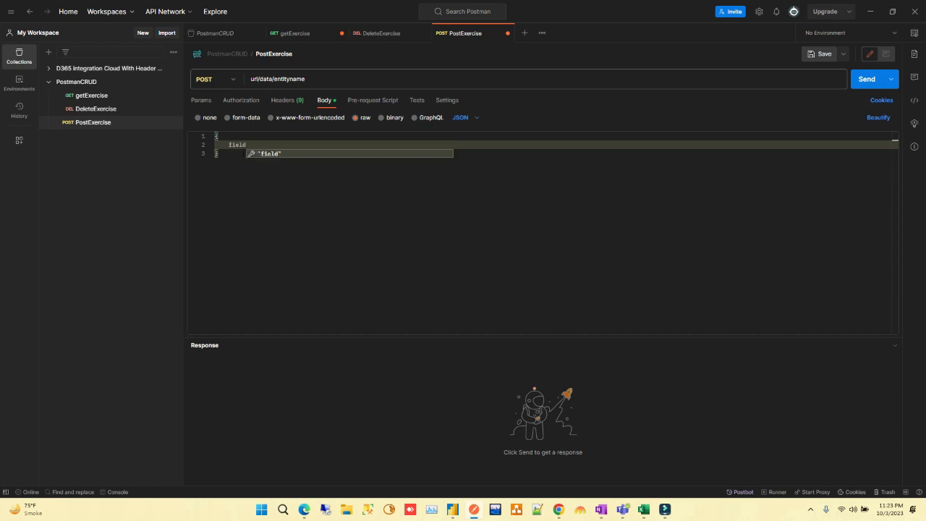
{"action": "key", "text": "BackSpace"}
{"action": "key", "text": "BackSpace"}
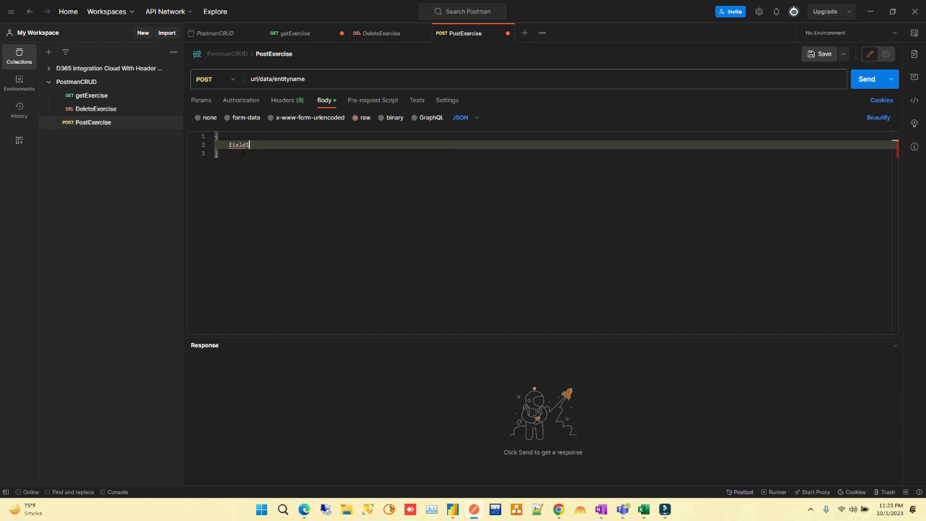
{"action": "key", "text": "BackSpace"}
{"action": "key", "text": "BackSpace"}
{"action": "key", "text": "BackSpace"}
{"action": "type", "text": "\"field1\":\"value\""}
{"action": "key", "text": "BackSpace"}
{"action": "key", "text": "BackSpace"}
{"action": "key", "text": "BackSpace"}
{"action": "key", "text": "BackSpace"}
{"action": "key", "text": "BackSpace"}
{"action": "key", "text": "BackSpace"}
{"action": "type", "text": "\""}
{"action": "type", "text": "value\","}
{"action": "key", "text": "Return"}
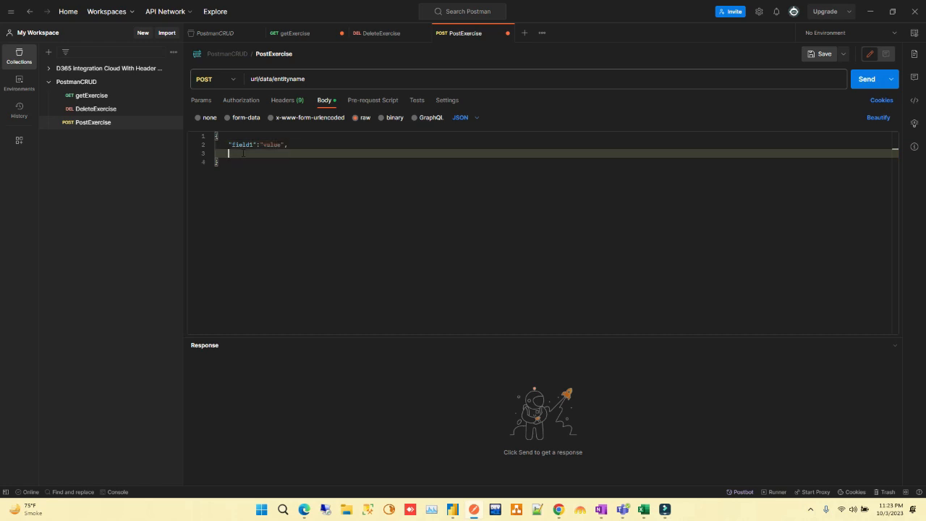
Add a second key-value line "field2":"value", below field1 in the JSON body
{"action": "type", "text": "\"field2\":\"value"}
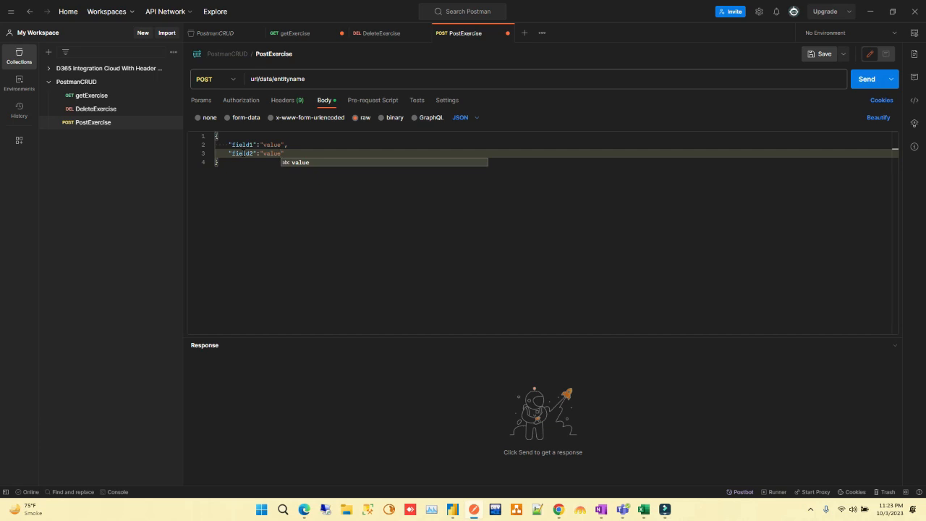
{"action": "type", "text": "\""}
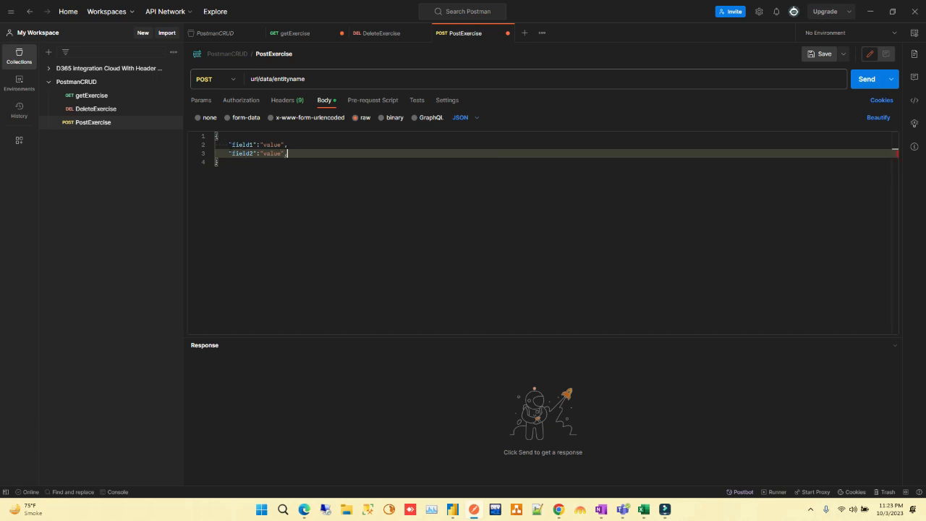
Copy the field1 and field2 lines and paste them twice below, followed by blank lines
{"action": "left_click_drag", "start_coordinate": [229, 145], "coordinate": [287, 153]}
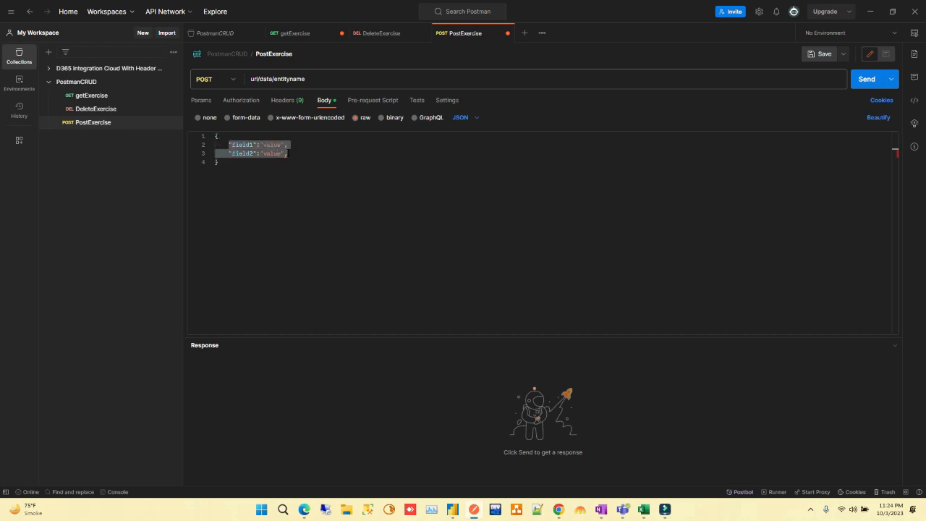
{"action": "key", "text": "ctrl+c"}
{"action": "left_click", "coordinate": [295, 152]}
{"action": "key", "text": "Return"}
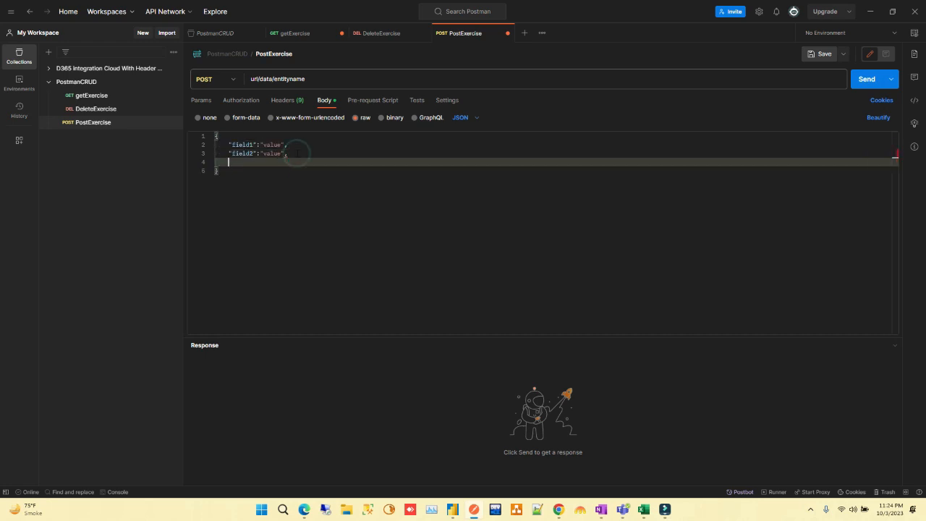
{"action": "key", "text": "ctrl+v"}
{"action": "key", "text": "ctrl+Return"}
{"action": "key", "text": "ctrl+v"}
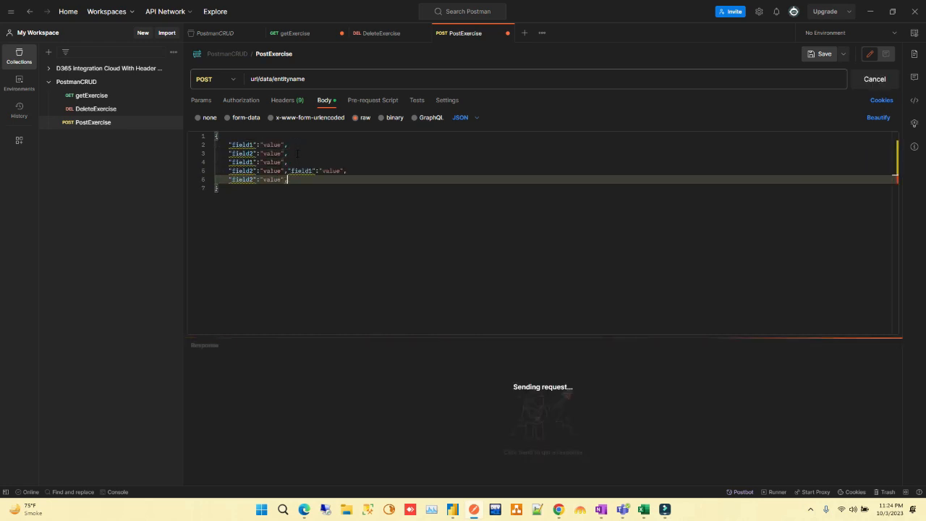
{"action": "key", "text": "Return"}
{"action": "key", "text": "Return"}
{"action": "key", "text": "Return"}
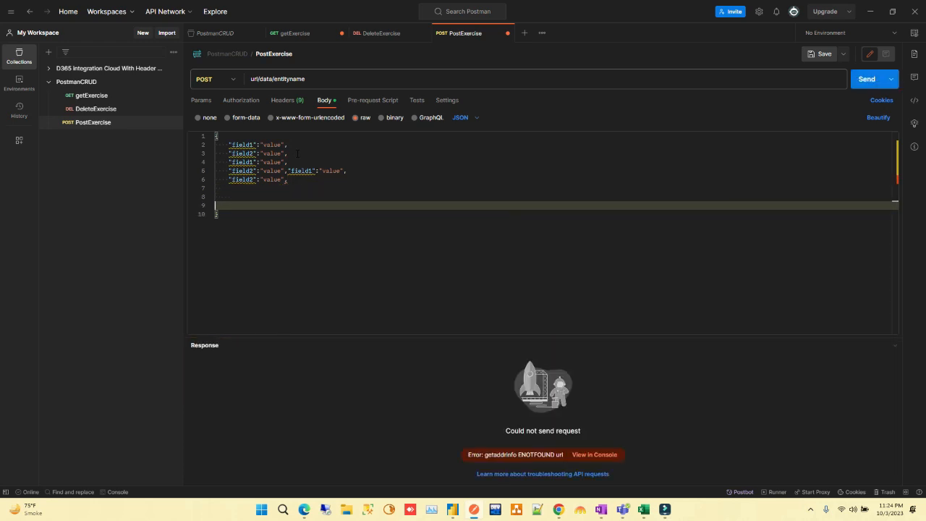
Delete the extra "field1":"value", pair that follows field2 on line 5 of the body
{"action": "left_click", "coordinate": [299, 178]}
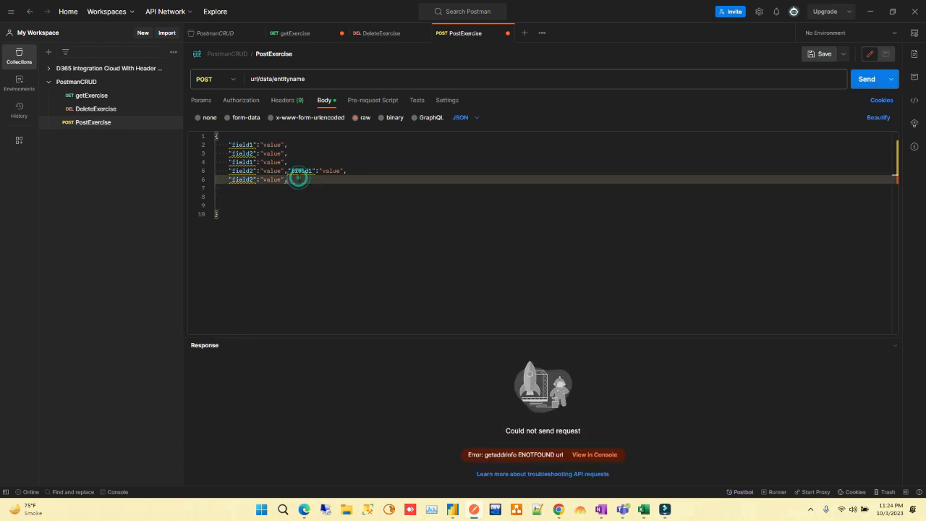
{"action": "left_click_drag", "start_coordinate": [362, 171], "coordinate": [288, 170]}
{"action": "key", "text": "BackSpace"}
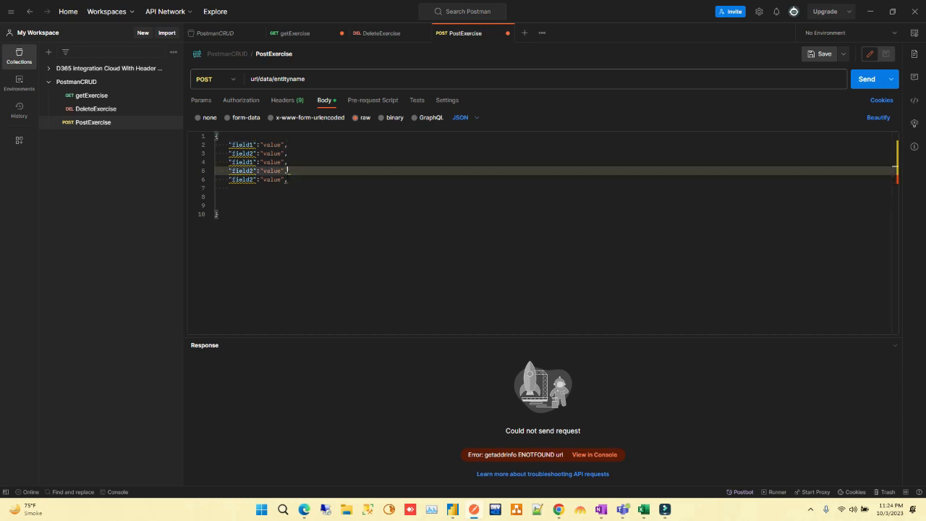
Duplicate the block of five field lines directly below the last field line in the JSON body
{"action": "left_click", "coordinate": [288, 181]}
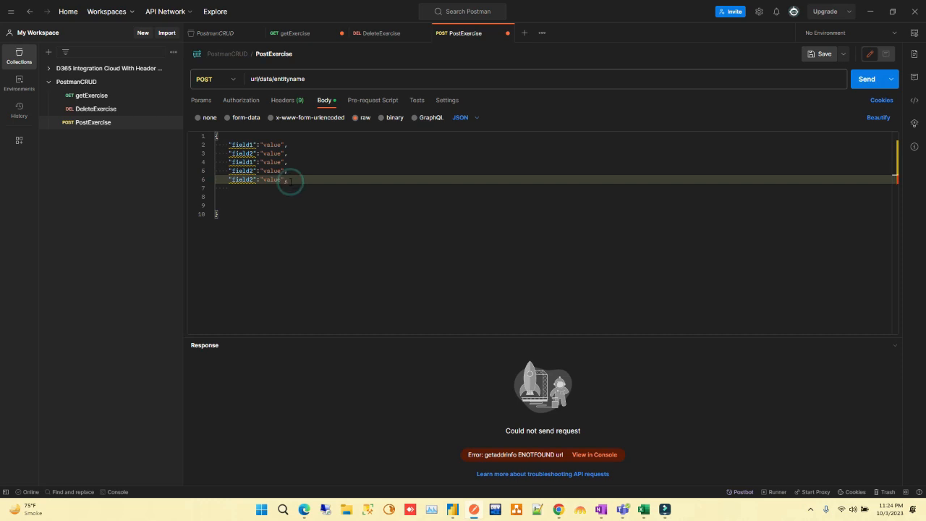
{"action": "key", "text": "Down"}
{"action": "key", "text": "Return"}
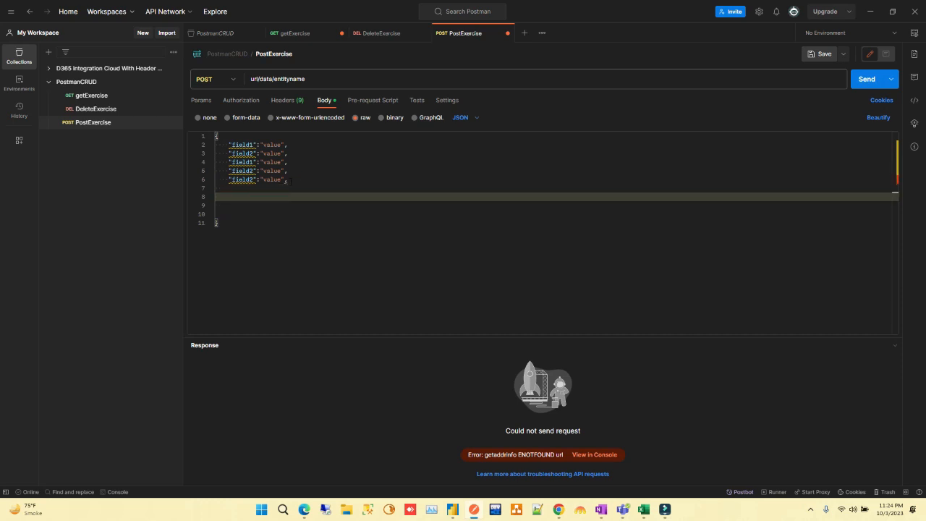
{"action": "left_click_drag", "start_coordinate": [229, 145], "coordinate": [288, 179]}
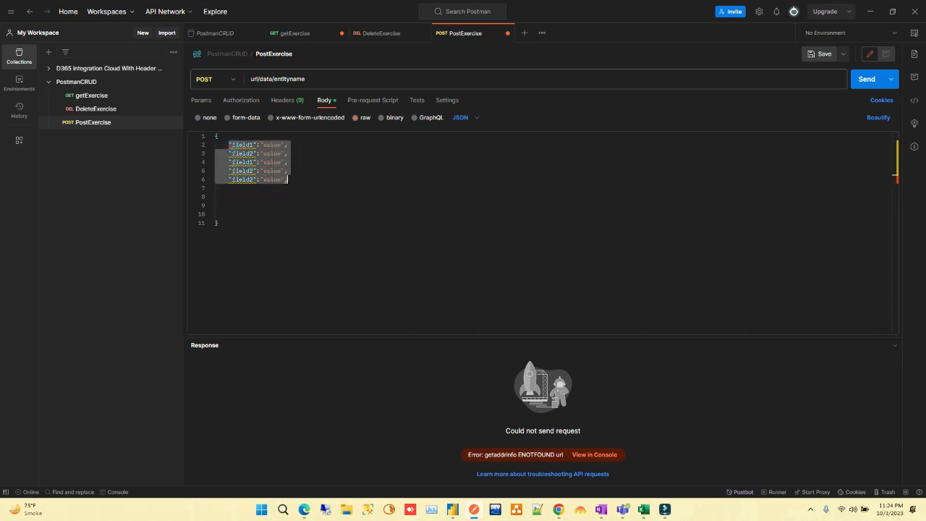
{"action": "left_click", "coordinate": [288, 180]}
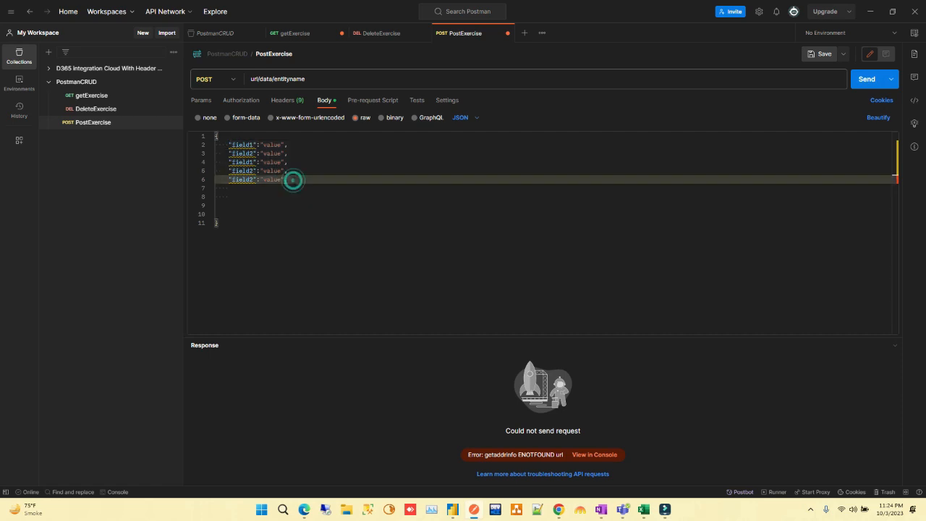
{"action": "key", "text": "Return"}
{"action": "key", "text": "ctrl+v"}
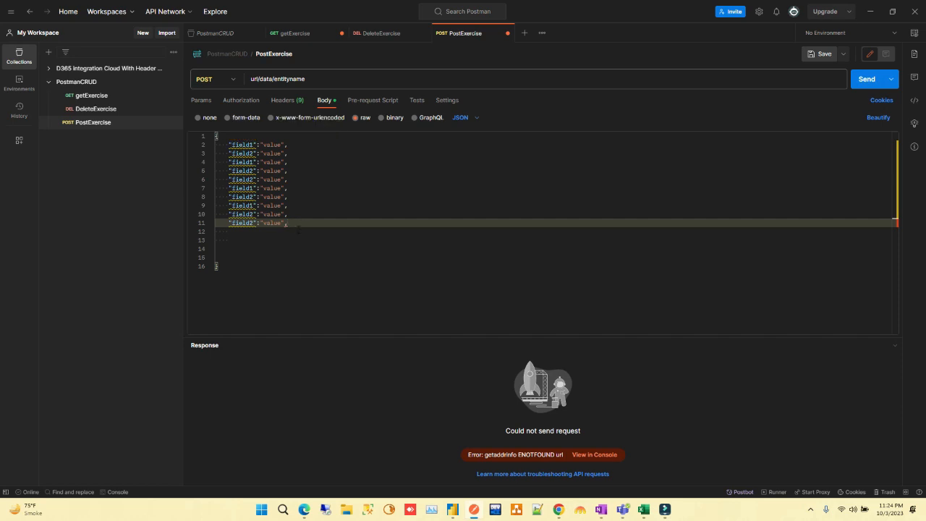
Review the field lines in the JSON body and save the PostExercise request
{"action": "left_click_drag", "start_coordinate": [226, 145], "coordinate": [299, 225]}
{"action": "left_click", "coordinate": [251, 239]}
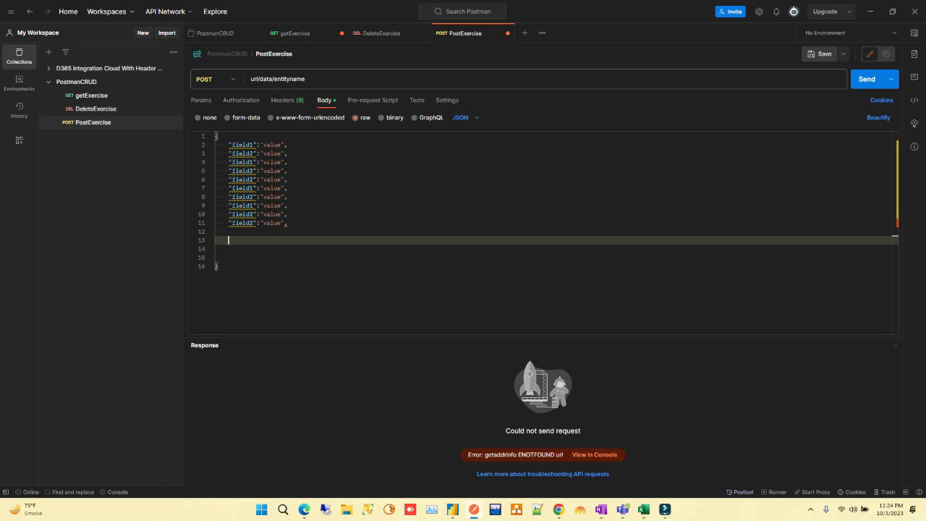
{"action": "key", "text": "ctrl+s"}
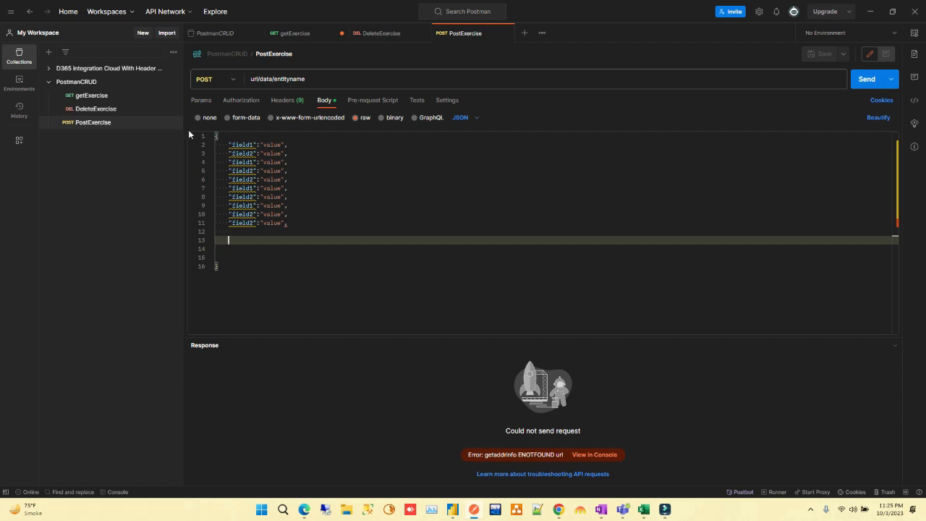
Add a fourth request to the PostmanCRUD collection and set its method to PATCH
{"action": "left_click", "coordinate": [173, 82]}
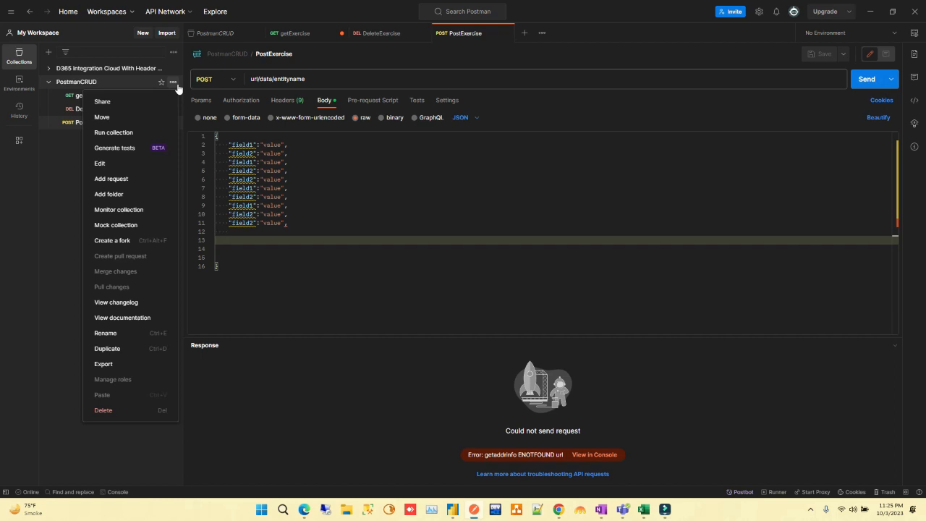
{"action": "left_click", "coordinate": [120, 179]}
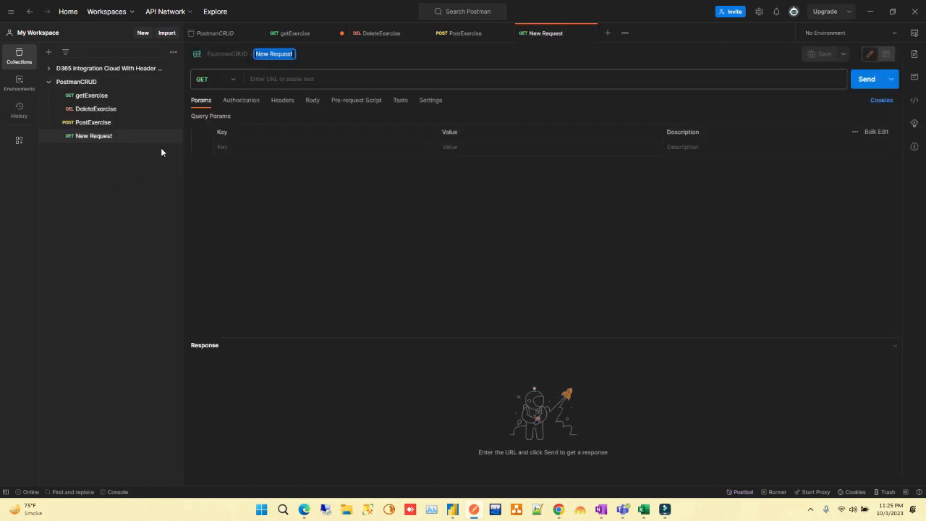
{"action": "left_click", "coordinate": [215, 80]}
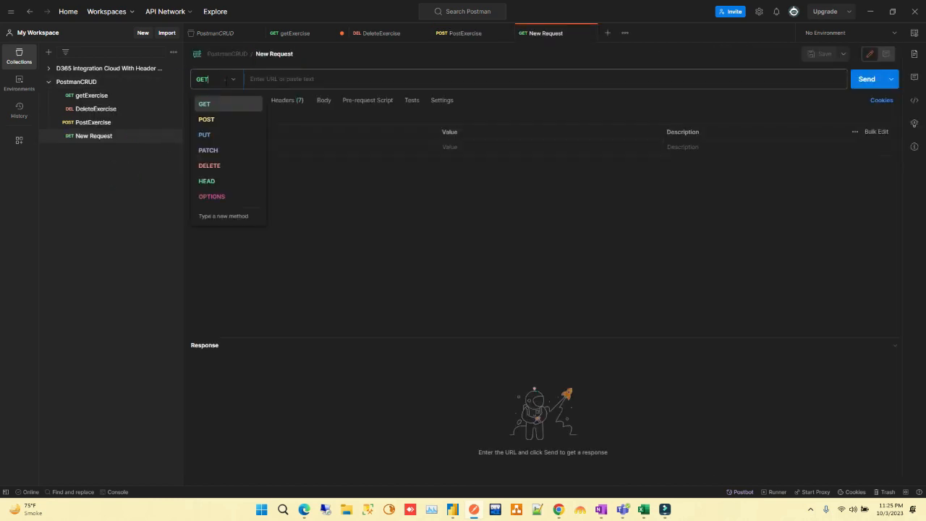
{"action": "left_click", "coordinate": [217, 150]}
Enter url/data/entityname as the URL of the new PATCH request
{"action": "left_click", "coordinate": [287, 80]}
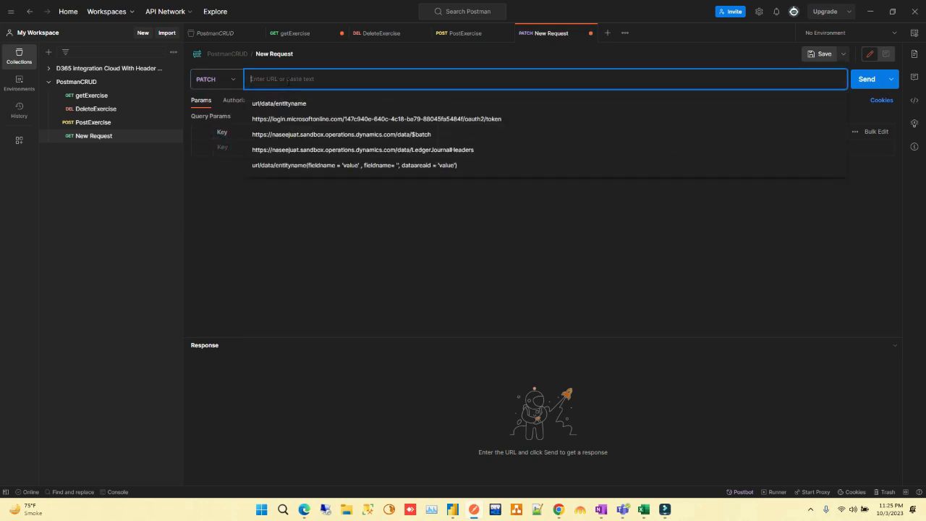
{"action": "type", "text": "url/"}
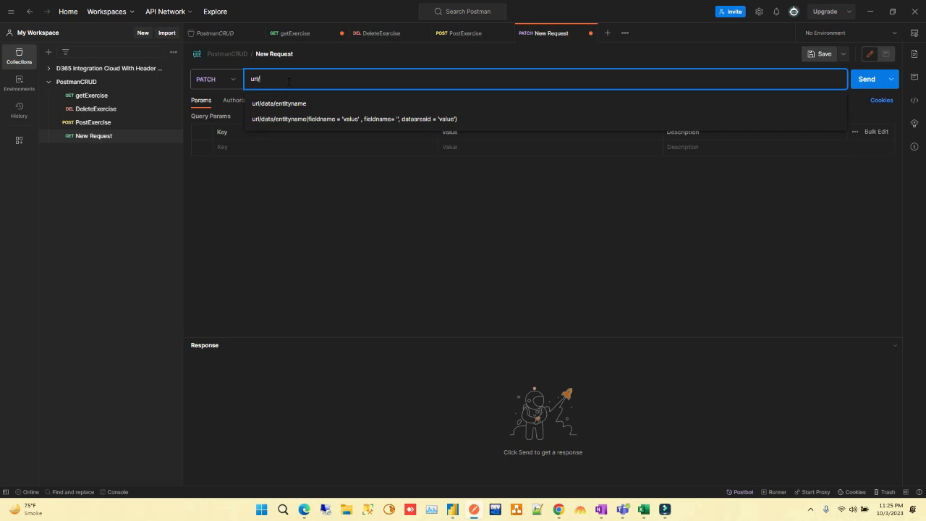
{"action": "type", "text": "d"}
{"action": "type", "text": "data/"}
{"action": "type", "text": "e"}
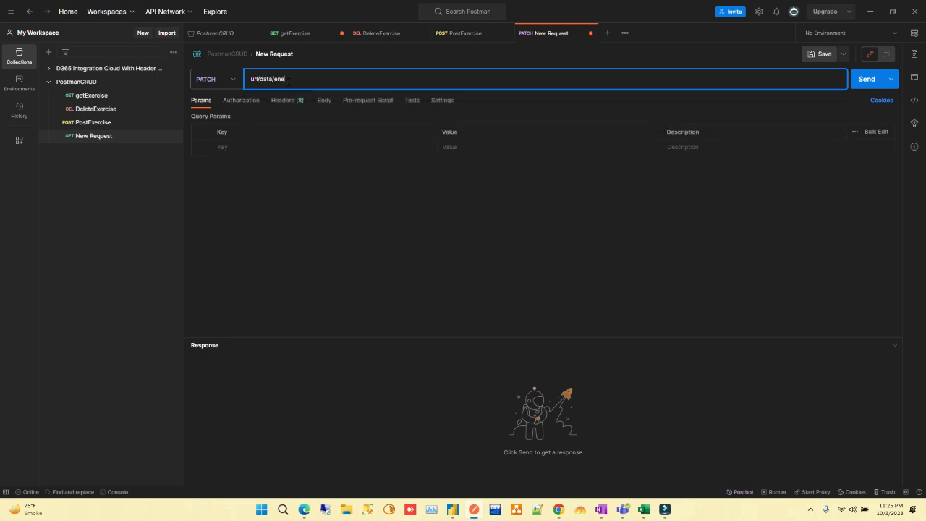
{"action": "key", "text": "BackSpace"}
{"action": "type", "text": "tityname"}
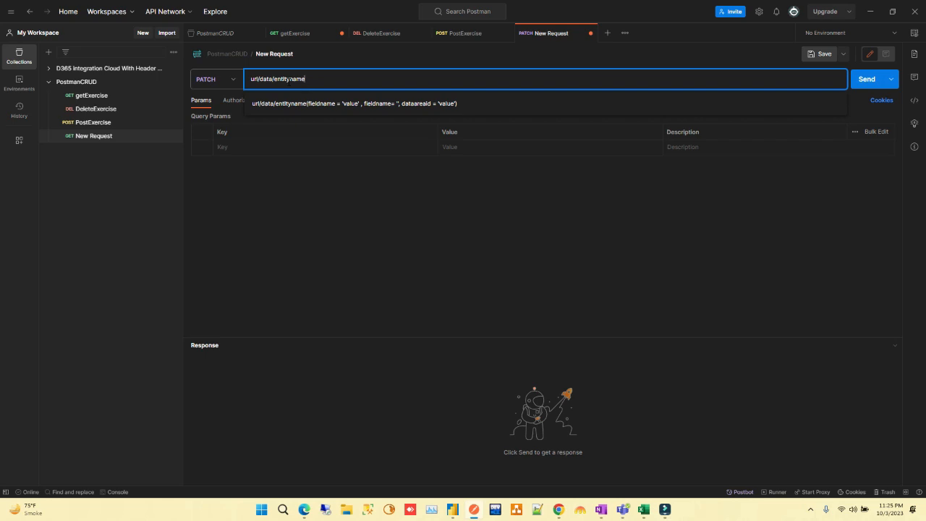
Append a parenthesised key filter to the entity name in the PATCH URL, starting with field1='value'
{"action": "type", "text": "()"}
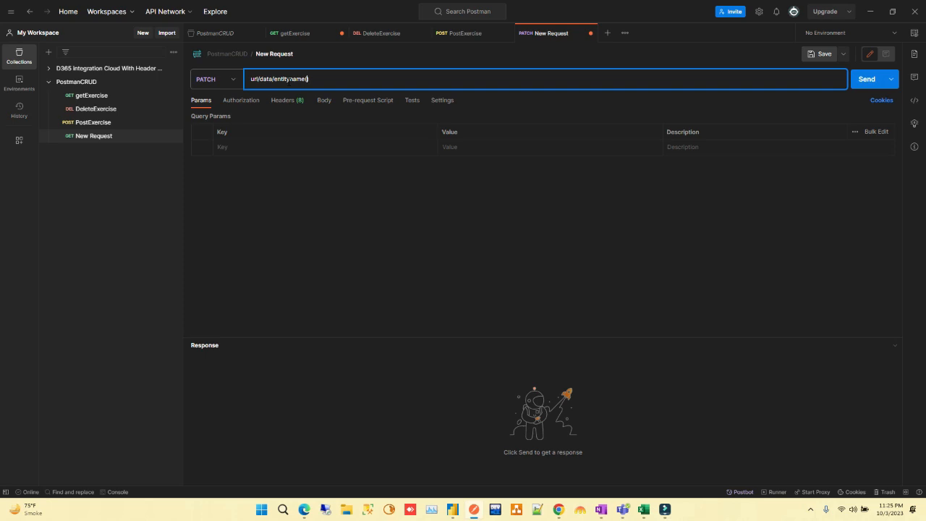
{"action": "type", "text": "fiel"}
{"action": "type", "text": "d)"}
{"action": "type", "text": "1"}
{"action": "type", "text": "="}
{"action": "type", "text": "\""}
{"action": "type", "text": "value'"}
{"action": "type", "text": ", "}
{"action": "type", "text": "field"}
{"action": "type", "text": "2"}
{"action": "type", "text": "="}
{"action": "type", "text": "'"}
Add field2="value" as the second, comma-separated key in the URL's parentheses
{"action": "key", "text": "BackSpace"}
{"action": "key", "text": "BackSpace"}
{"action": "type", "text": "''"}
{"action": "type", "text": "value"}
{"action": "type", "text": ", dataareaid=\"\""}
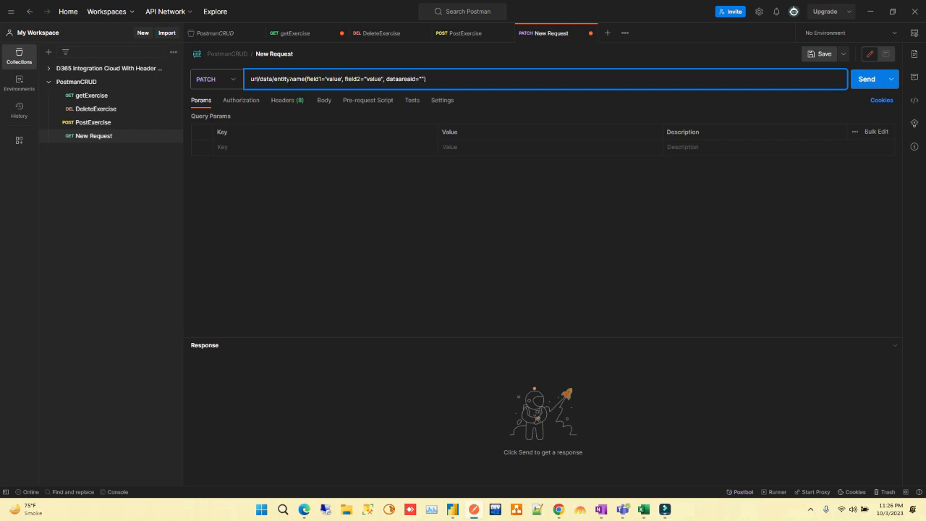
{"action": "type", "text": "value"}
Review the key fields and values inside the parentheses of the PATCH URL
{"action": "left_click", "coordinate": [452, 79]}
{"action": "left_click_drag", "start_coordinate": [452, 79], "coordinate": [307, 79]}
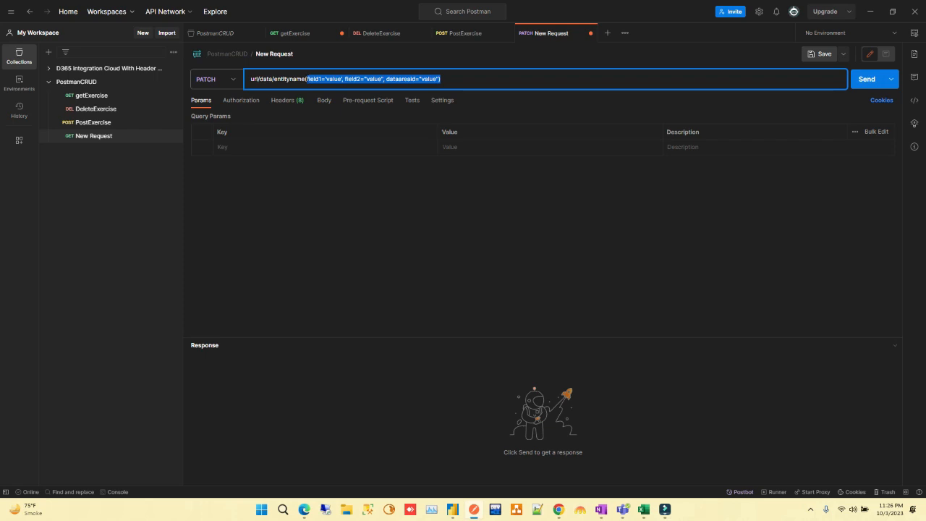
{"action": "left_click_drag", "start_coordinate": [306, 79], "coordinate": [306, 79]}
{"action": "left_click", "coordinate": [443, 81]}
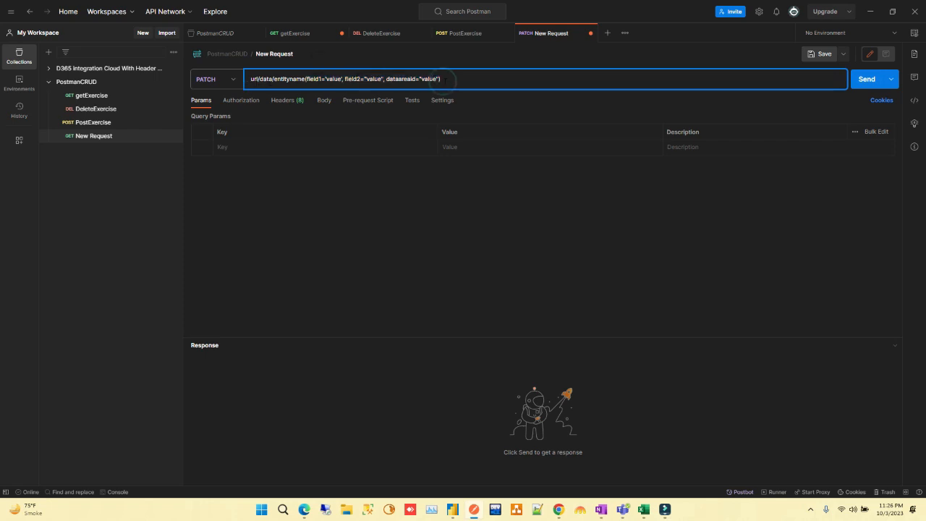
{"action": "left_click_drag", "start_coordinate": [444, 81], "coordinate": [313, 80]}
{"action": "left_click", "coordinate": [314, 80]}
{"action": "left_click", "coordinate": [453, 81]}
Set the PATCH request's body to raw JSON and start an object with braces on separate lines
{"action": "left_click", "coordinate": [325, 100]}
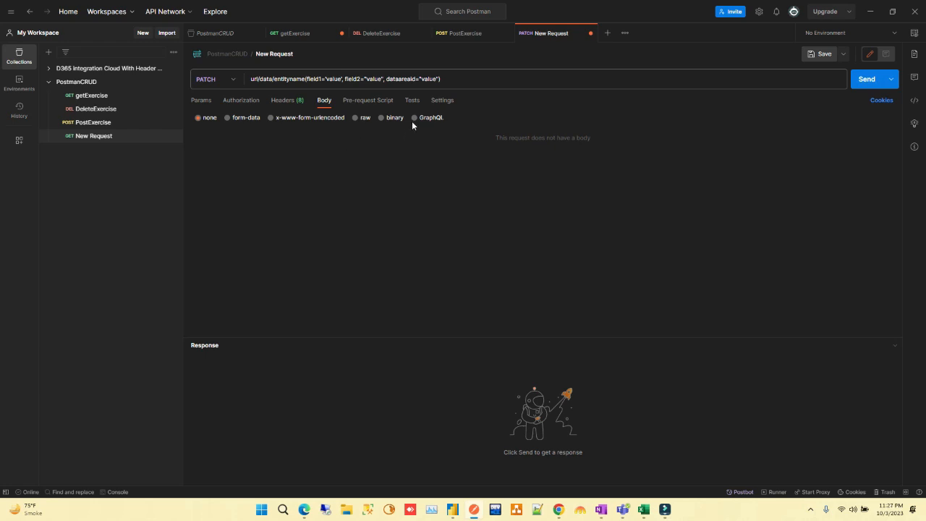
{"action": "left_click", "coordinate": [355, 118]}
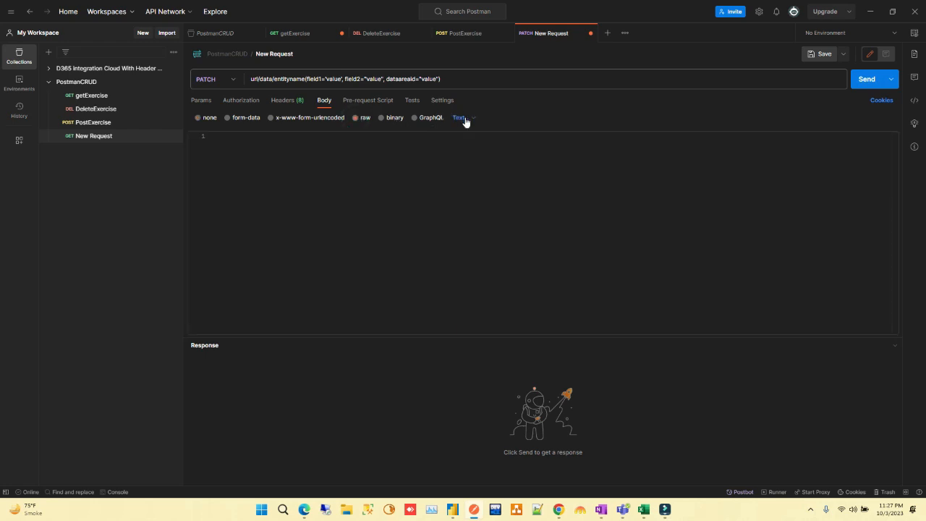
{"action": "left_click", "coordinate": [465, 120]}
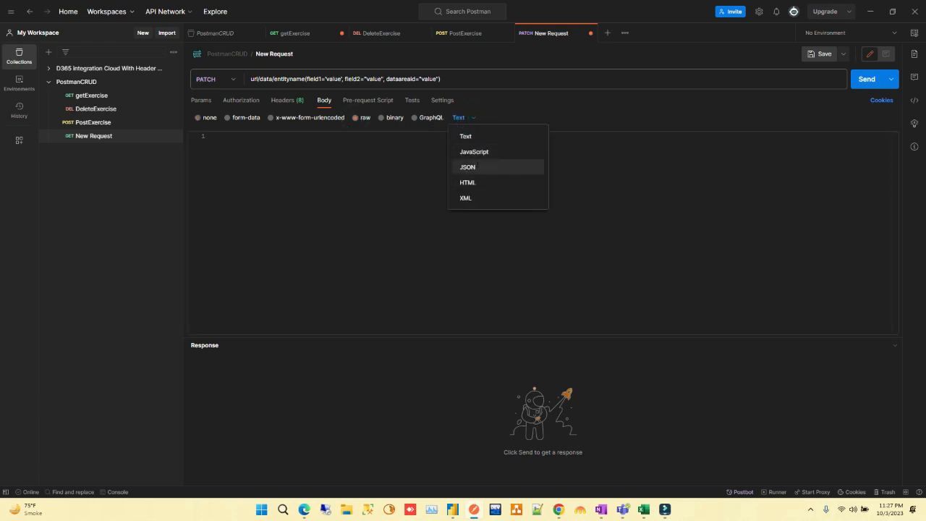
{"action": "left_click", "coordinate": [477, 167]}
{"action": "left_click", "coordinate": [221, 138]}
{"action": "type", "text": "{"}
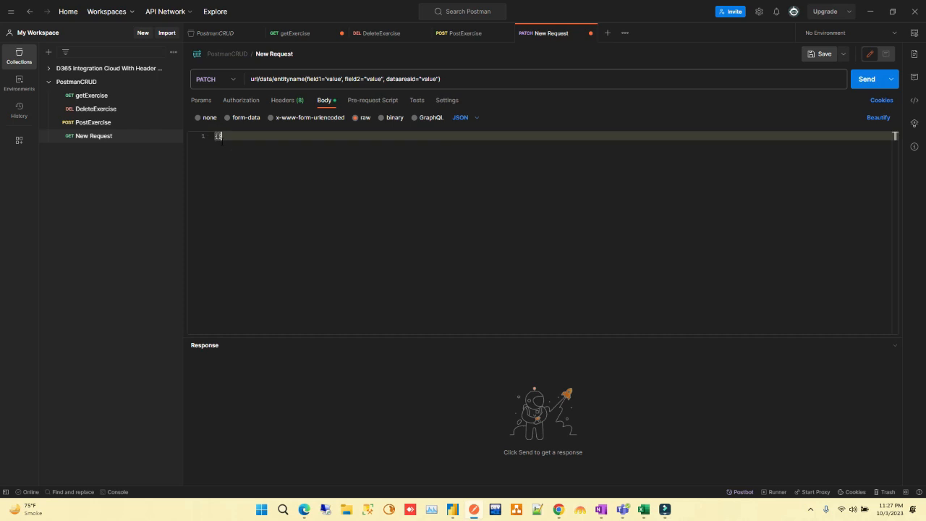
{"action": "key", "text": "Return"}
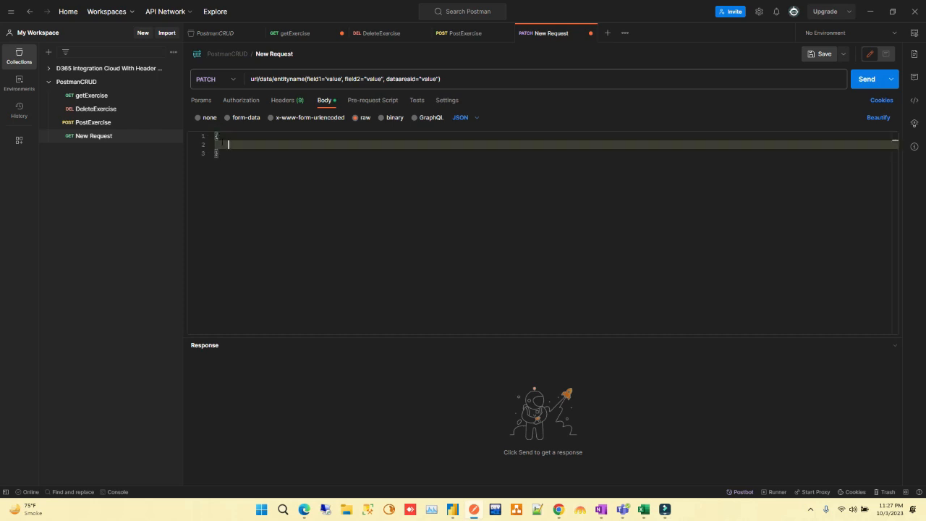
{"action": "type", "text": "fiel"}
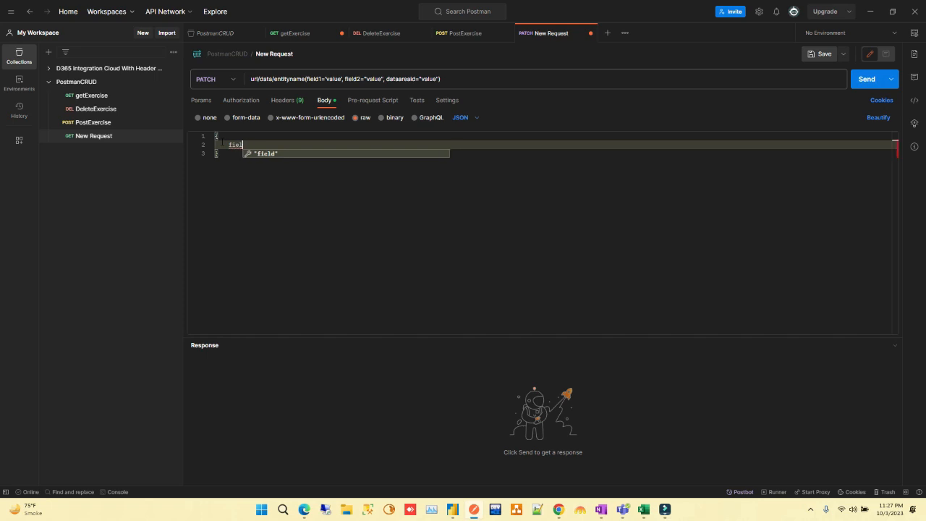
{"action": "key", "text": "BackSpace"}
{"action": "key", "text": "BackSpace"}
{"action": "key", "text": "BackSpace"}
{"action": "key", "text": "BackSpace"}
{"action": "type", "text": "name"}
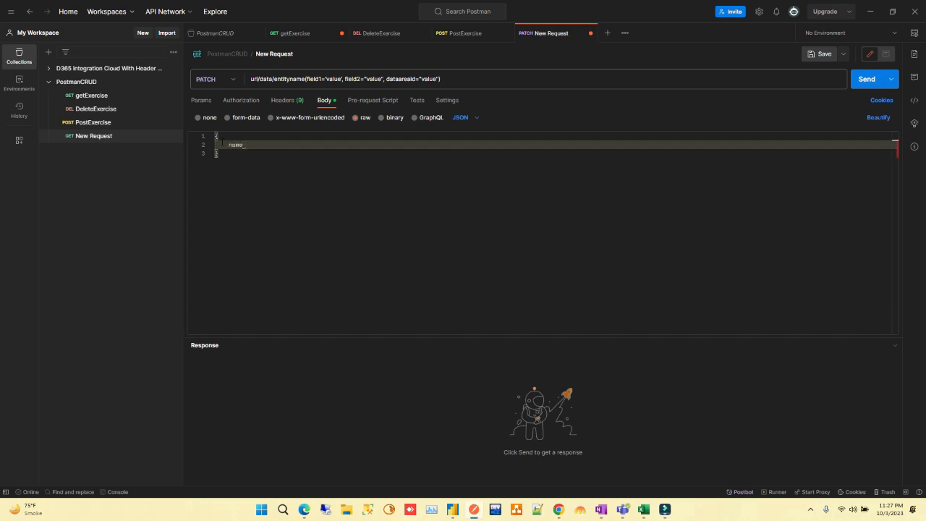
{"action": "key", "text": "BackSpace"}
{"action": "key", "text": "BackSpace"}
{"action": "key", "text": "BackSpace"}
{"action": "key", "text": "BackSpace"}
Add a "name" field with a person's first name to the JSON object, followed by a comma and a new line
{"action": "type", "text": "\"\""}
{"action": "type", "text": "name"}
{"action": "type", "text": ":"}
{"action": "type", "text": "\"\""}
{"action": "key", "text": "Caps_Lock"}
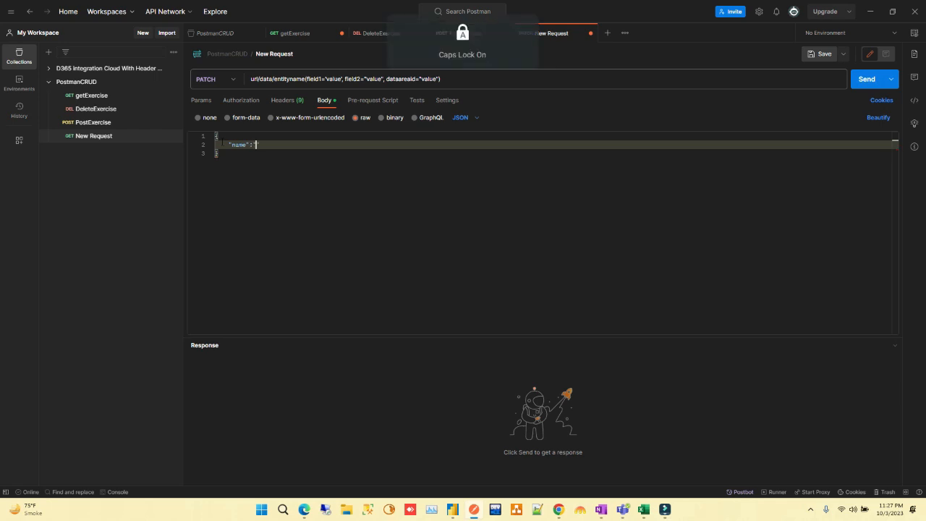
{"action": "type", "text": "A"}
{"action": "key", "text": "Caps_Lock"}
{"action": "type", "text": "sif"}
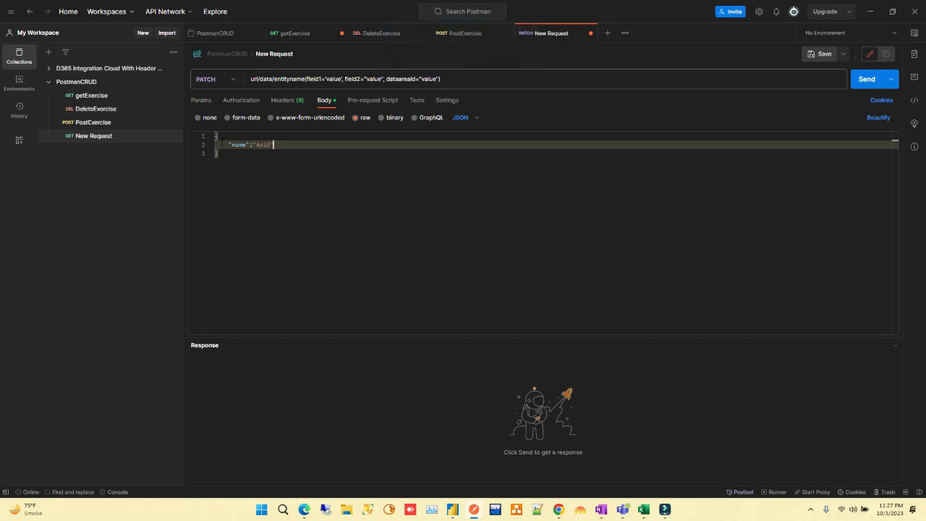
{"action": "key", "text": "Right"}
{"action": "type", "text": ","}
{"action": "key", "text": "Return"}
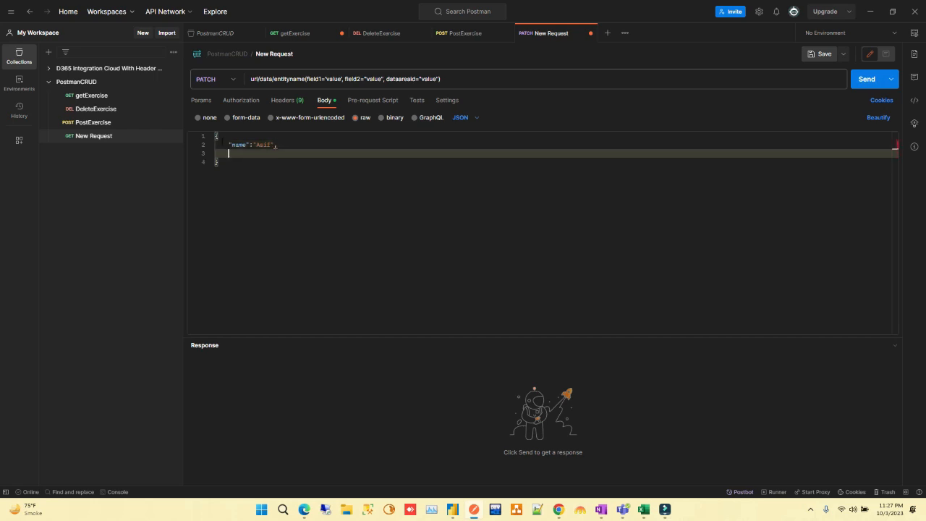
Add an "id" field with the value "456" below the name line in the JSON object
{"action": "type", "text": "\"id\":\"456"}
Review the JSON body and the key fields in the URL, and save the new PATCH request
{"action": "left_click_drag", "start_coordinate": [216, 136], "coordinate": [267, 161]}
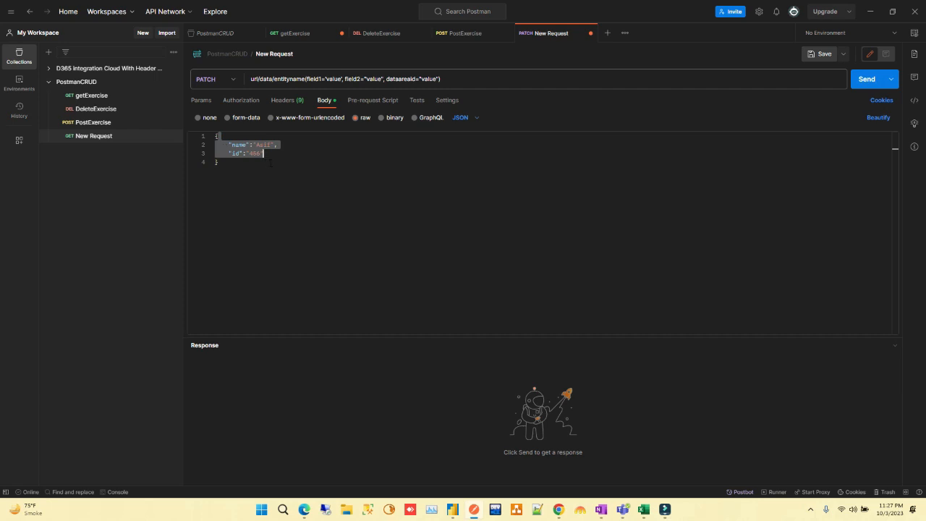
{"action": "left_click", "coordinate": [273, 163]}
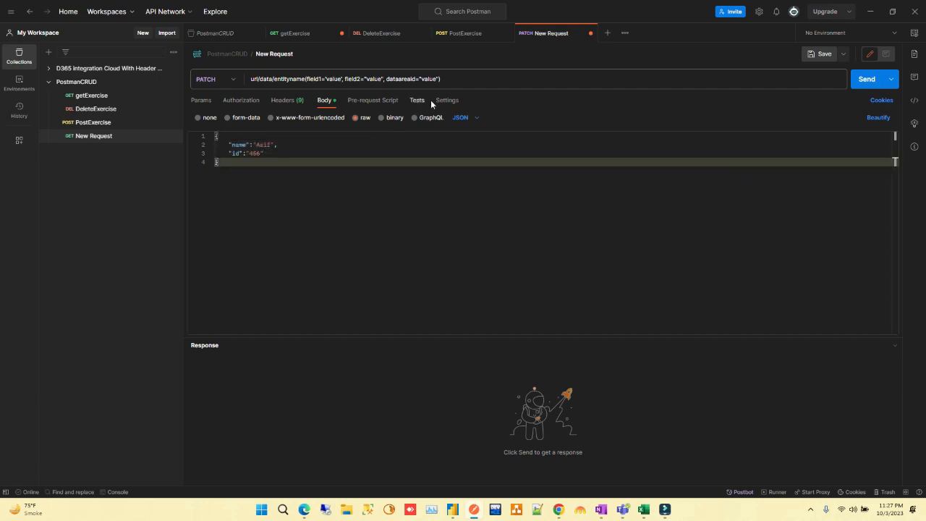
{"action": "left_click_drag", "start_coordinate": [443, 79], "coordinate": [305, 78]}
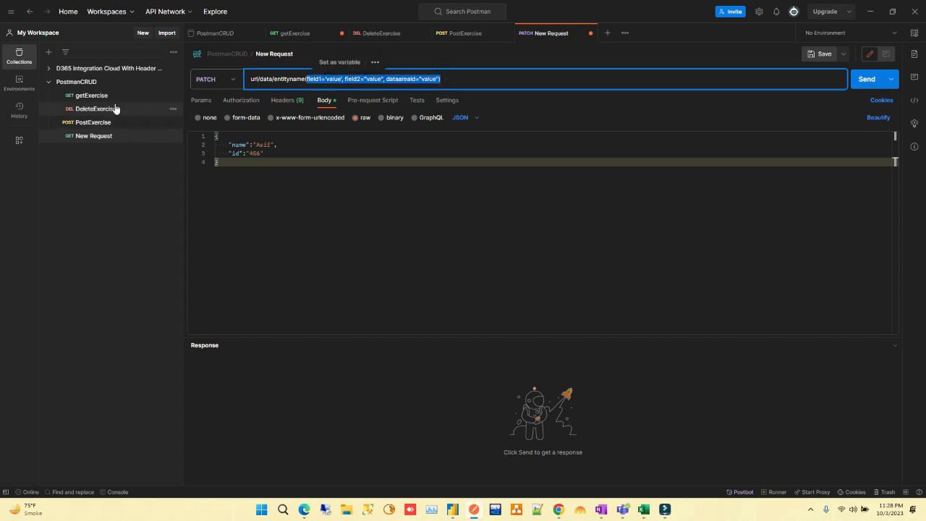
{"action": "left_click", "coordinate": [298, 192]}
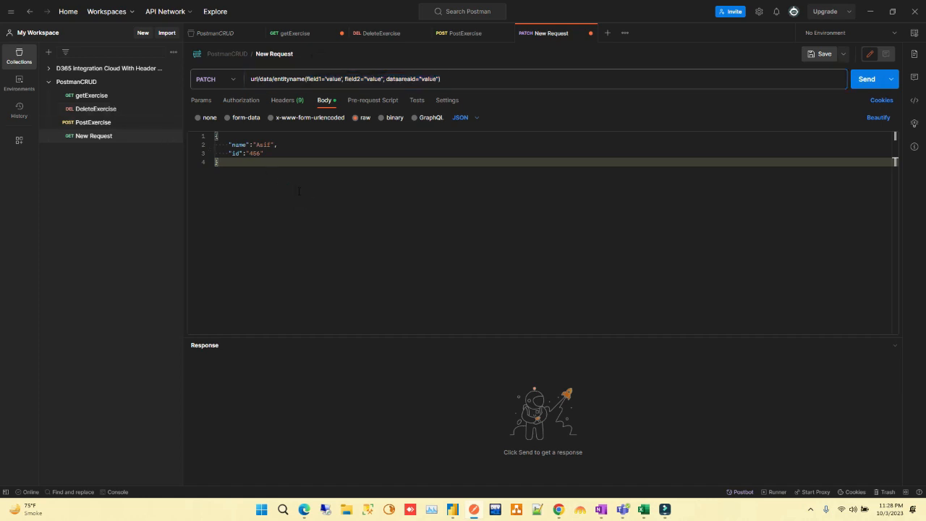
{"action": "key", "text": "ctrl+s"}
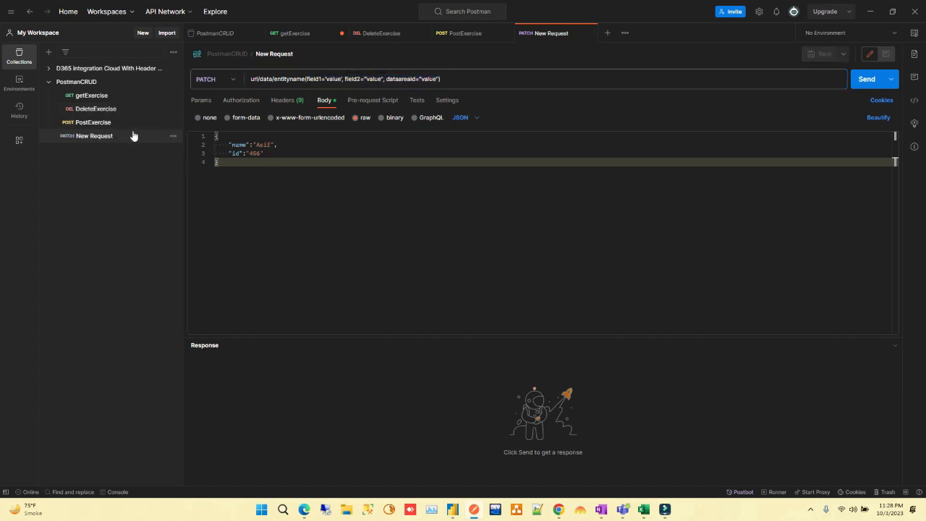
Rename the PATCH request as updateExercise
{"action": "left_click", "coordinate": [274, 54]}
{"action": "key", "text": "BackSpace"}
{"action": "type", "text": "update"}
{"action": "key", "text": "Caps_Lock"}
{"action": "type", "text": "E"}
{"action": "key", "text": "Caps_Lock"}
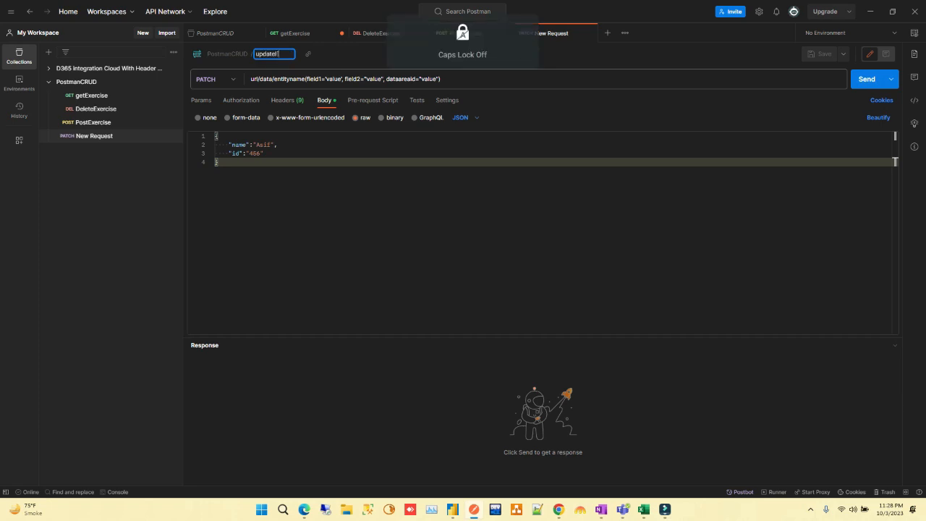
{"action": "type", "text": "xercise"}
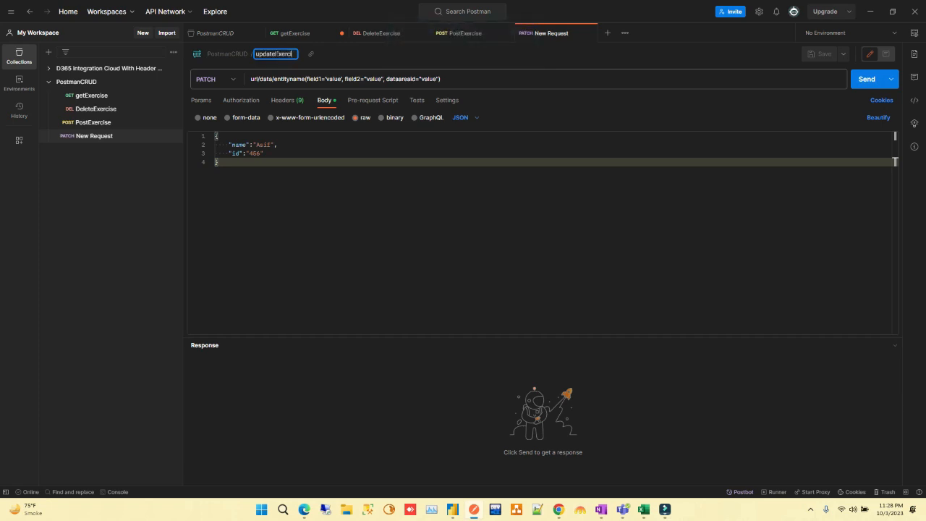
{"action": "key", "text": "Return"}
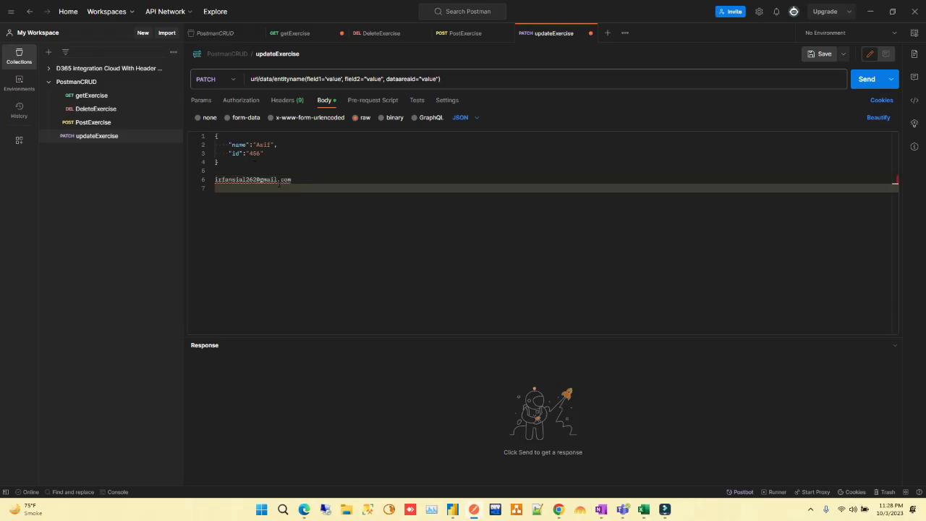
Enter the contact's phone number on the line below the contact e-mail, beneath the JSON object
{"action": "double_click", "coordinate": [271, 179]}
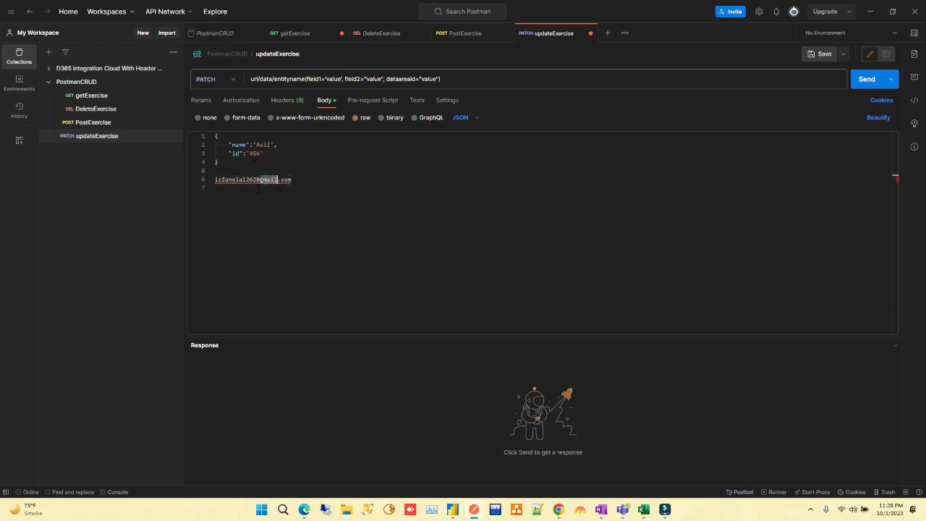
{"action": "left_click", "coordinate": [259, 188]}
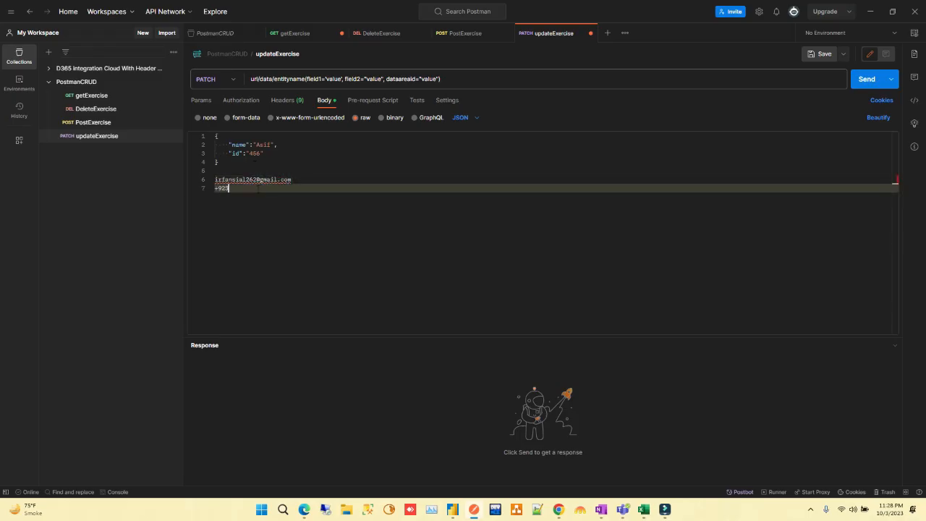
Review the contact e-mail and phone number lines below the JSON object
{"action": "left_click", "coordinate": [215, 179], "text": "shift"}
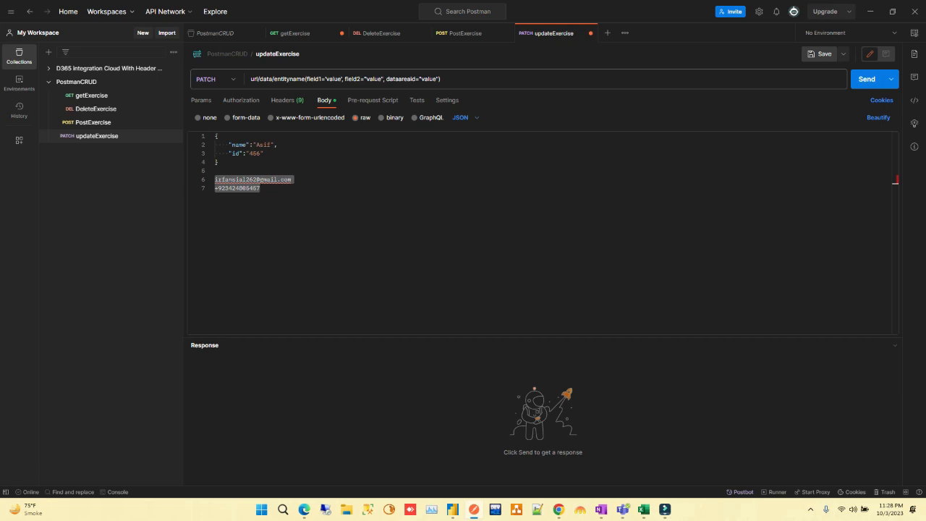
{"action": "left_click", "coordinate": [265, 190]}
{"action": "left_click", "coordinate": [215, 179], "text": "shift"}
{"action": "left_click", "coordinate": [269, 189]}
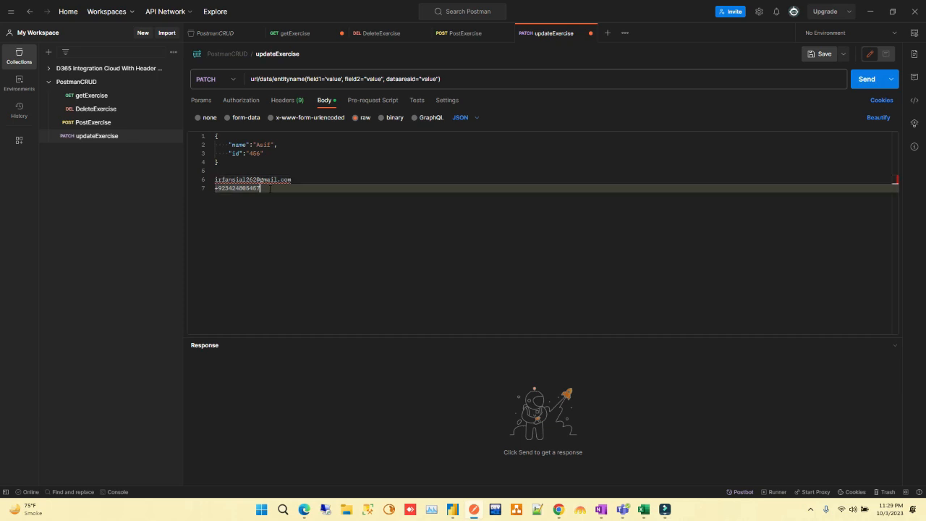